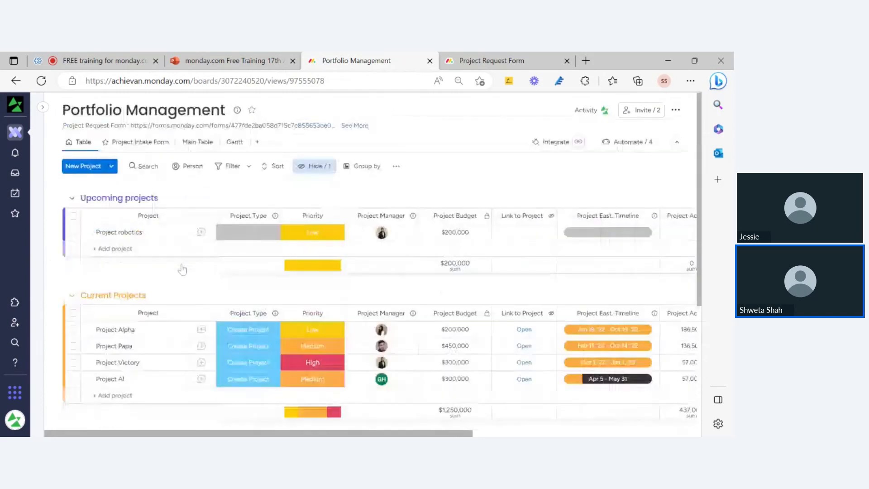
Look over the project groups on the Portfolio Management board and open its Project Intake Form view
scroll(158, 239, "down", 2)
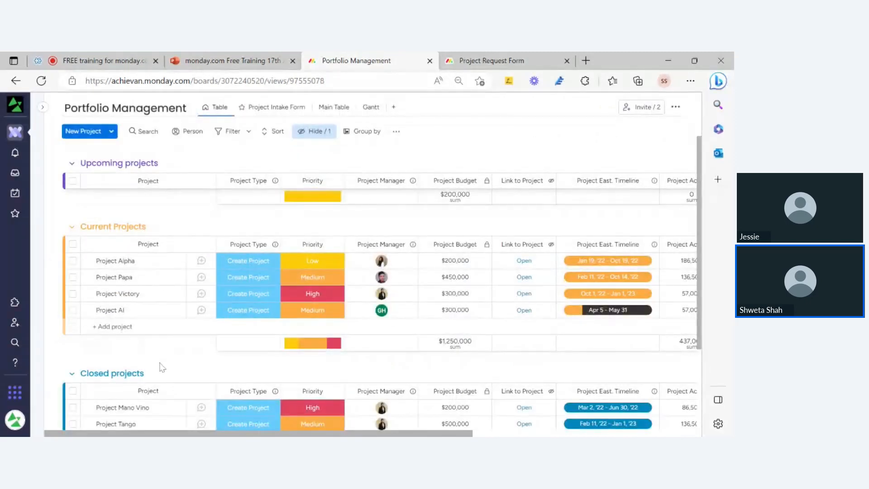
scroll(161, 362, "up", 2)
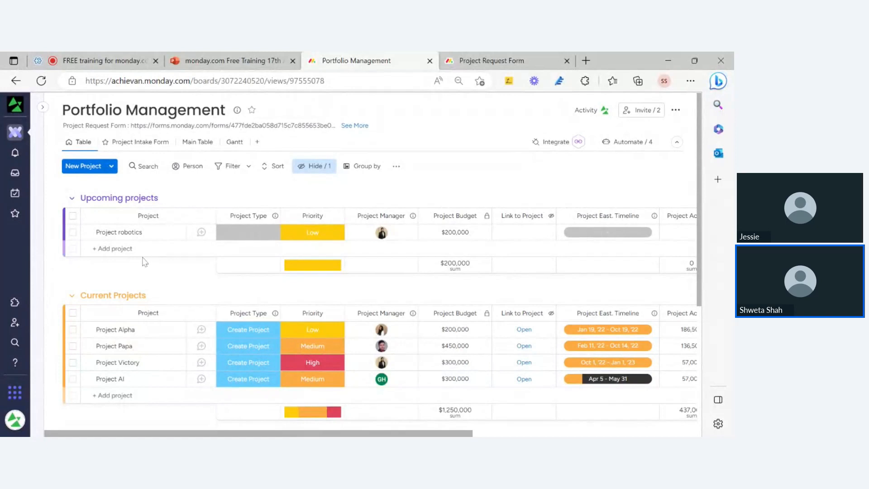
left_click(133, 148)
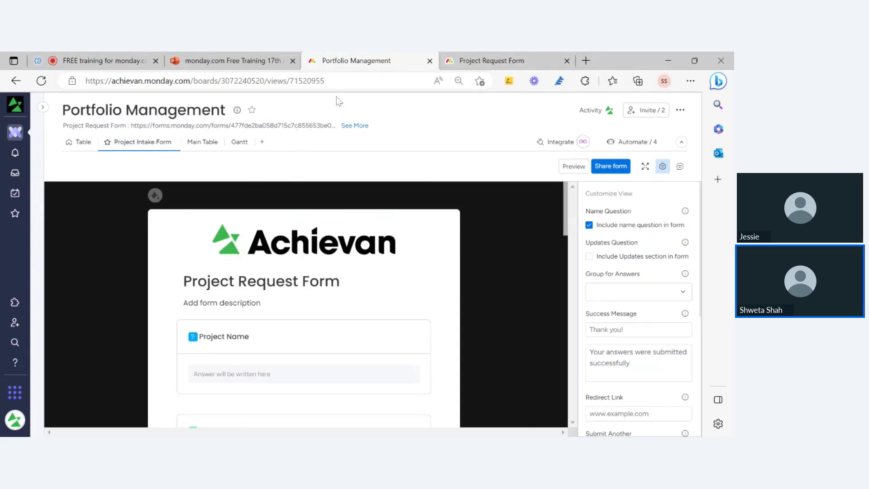
Submit the live Project Request Form with the project name Project Cargo, High priority and a budget of 300000
left_click(503, 64)
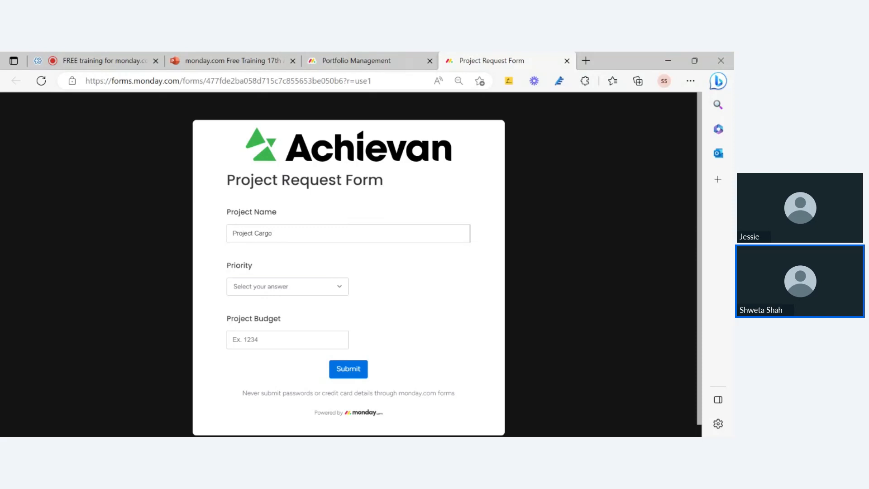
left_click(272, 234)
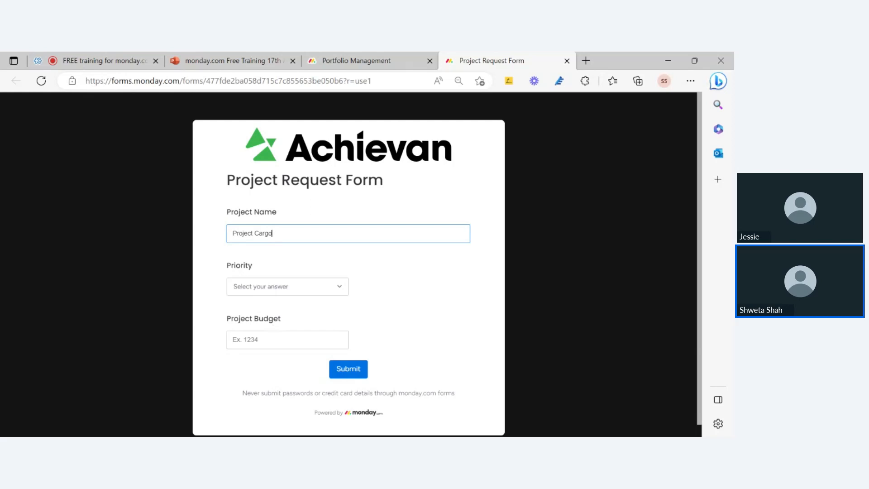
left_click(289, 294)
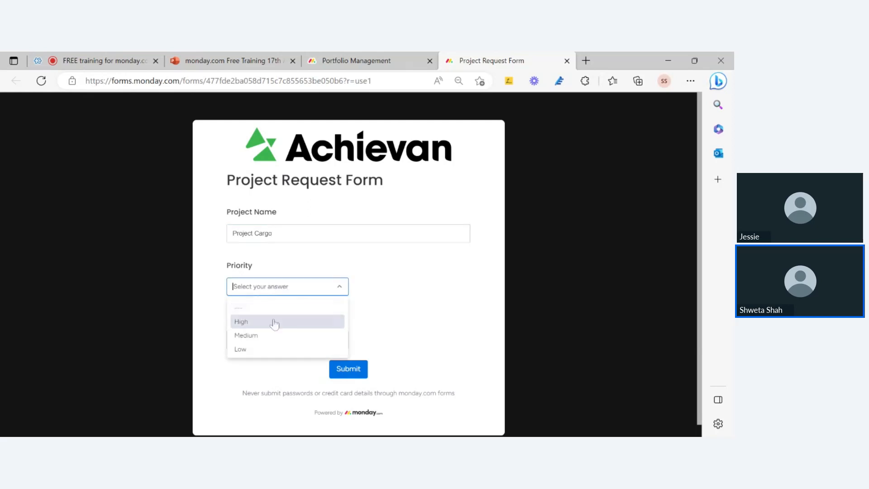
left_click(274, 323)
left_click(278, 340)
type("300")
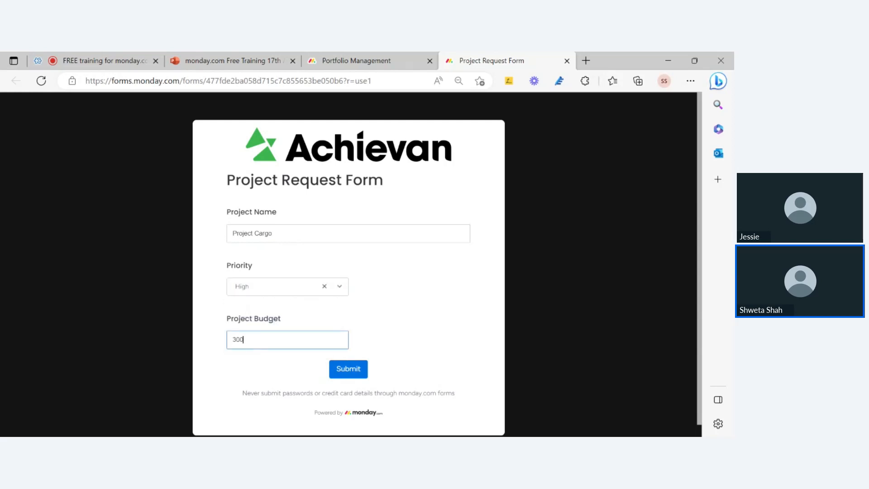
type("000")
left_click(352, 371)
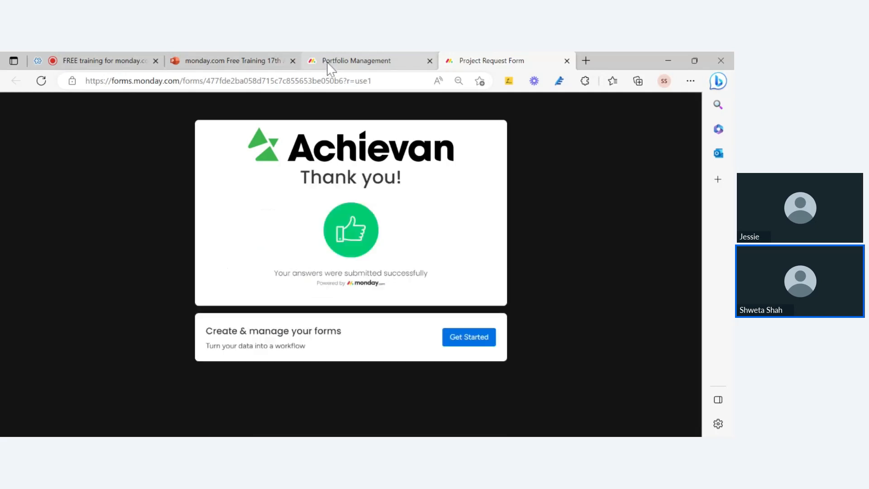
Return to the Portfolio Management board's table view and assign a suggested team member as Project Cargo's project manager
left_click(333, 68)
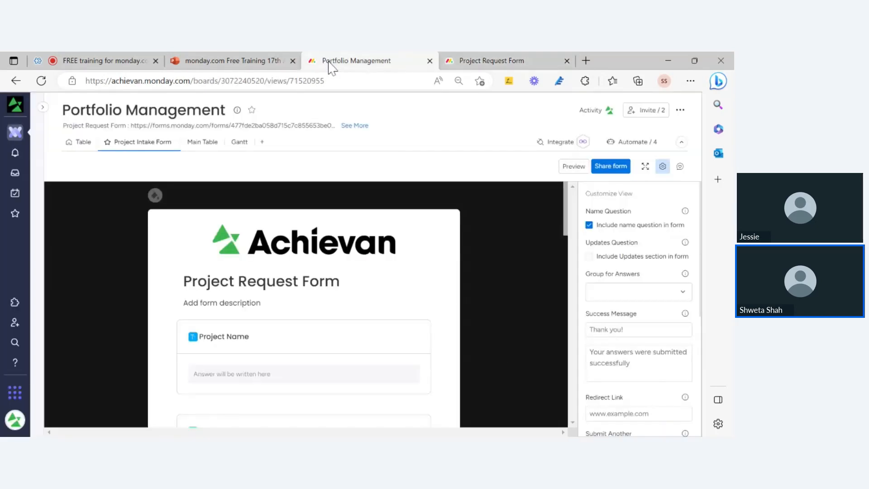
left_click(80, 148)
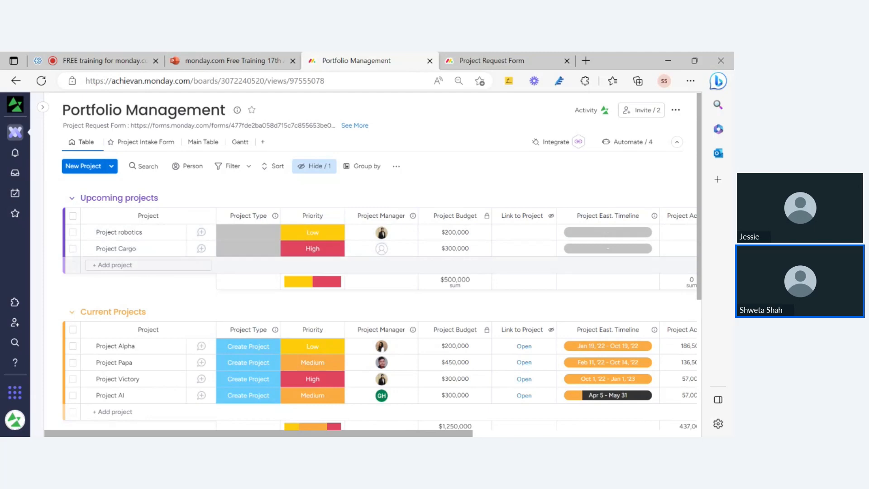
left_click(386, 256)
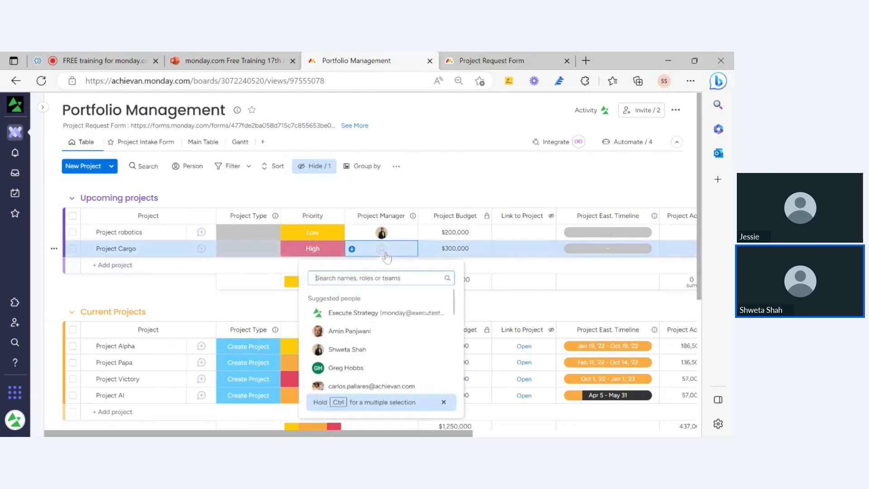
left_click(391, 369)
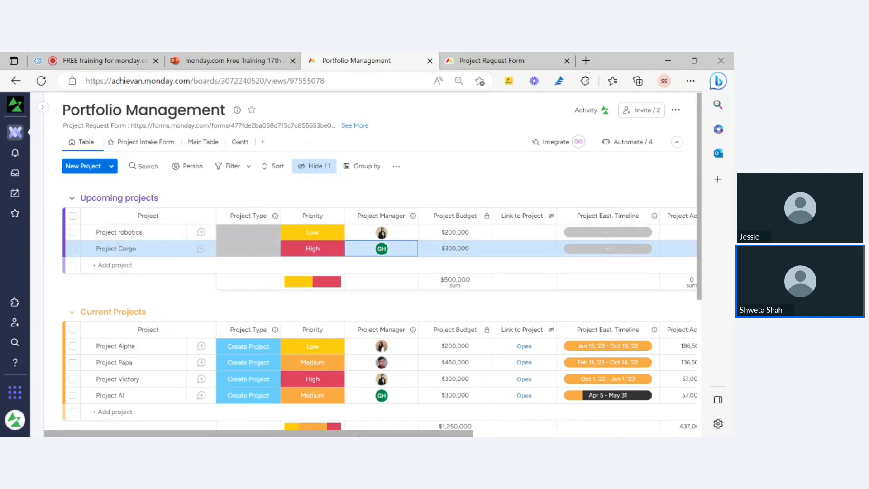
Set the project type of Project Cargo to Create Project
scroll(371, 324, "right", 5)
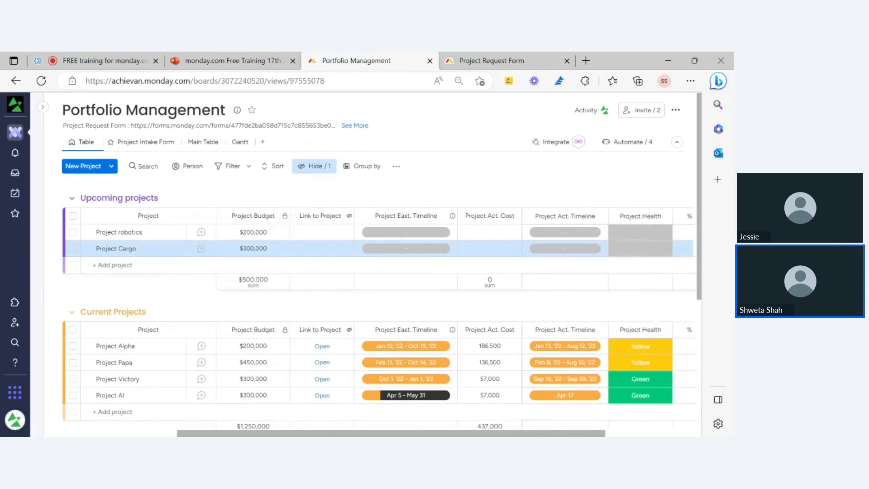
scroll(371, 323, "right", 4)
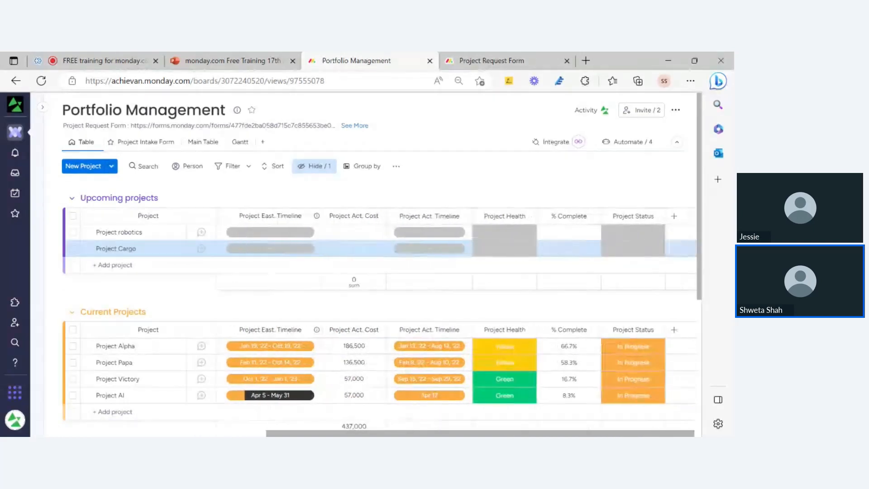
scroll(371, 324, "left", 2)
scroll(371, 323, "left", 4)
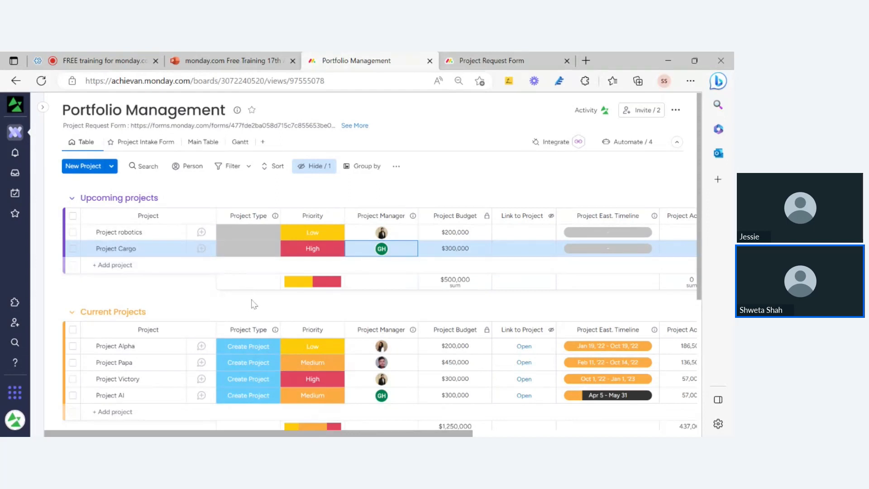
left_click(256, 256)
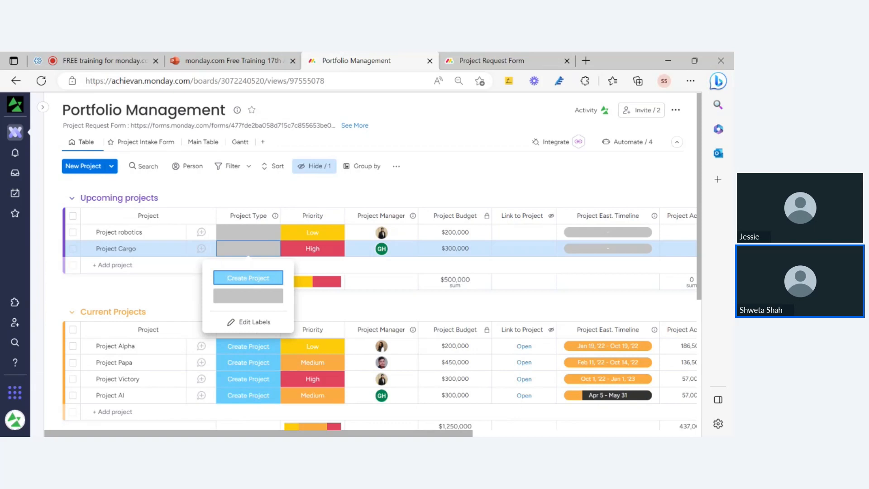
left_click(263, 280)
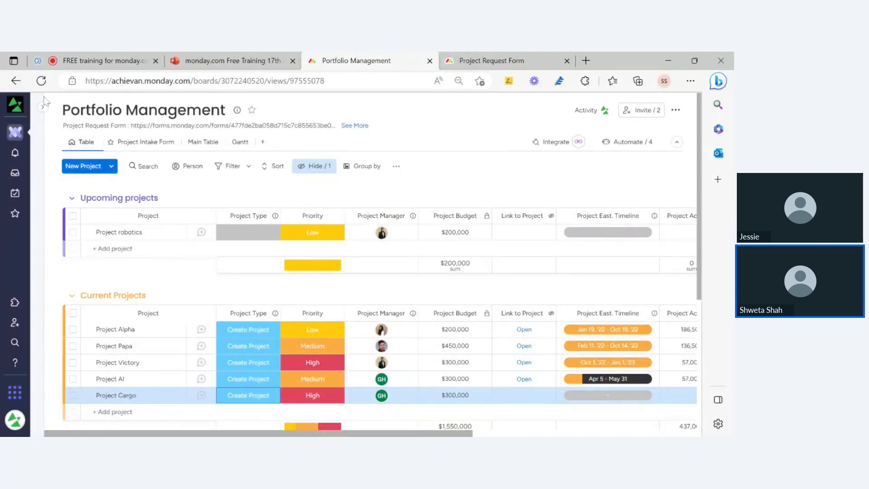
Reload the portfolio board and open Project Cargo's linked project board
mouse_move(43, 103)
left_click(40, 86)
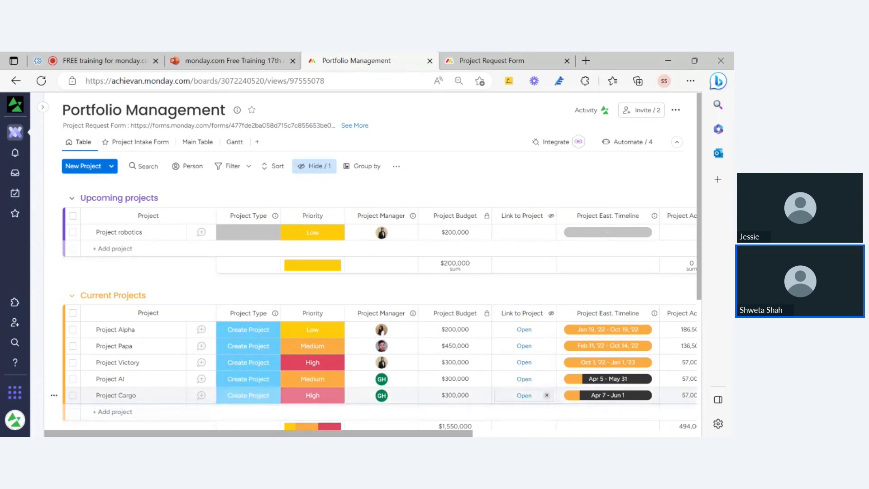
right_click(525, 401)
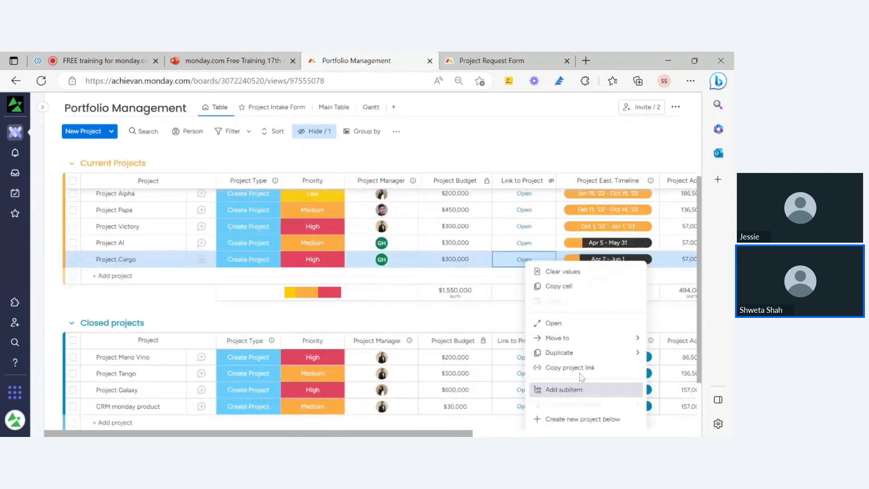
left_click(524, 258)
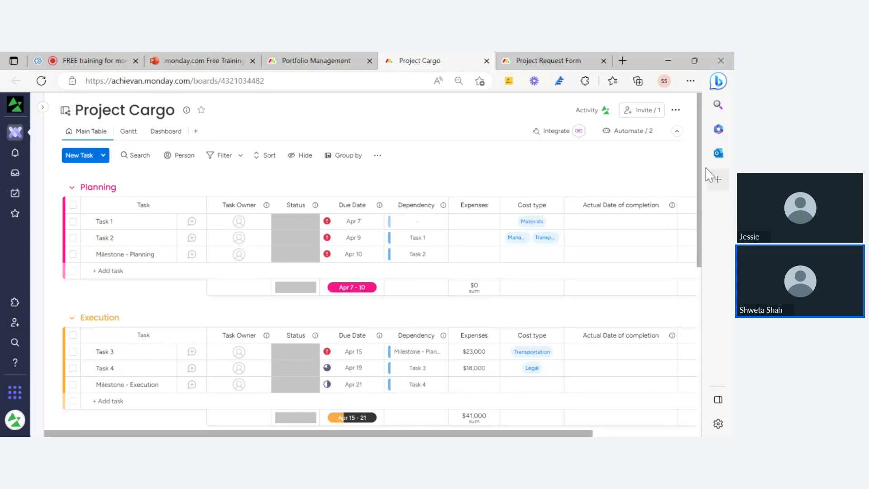
Examine the Project Cargo board's task groups, including their due dates, dependencies, expenses, cost types and completion columns
scroll(701, 170, "down", 1)
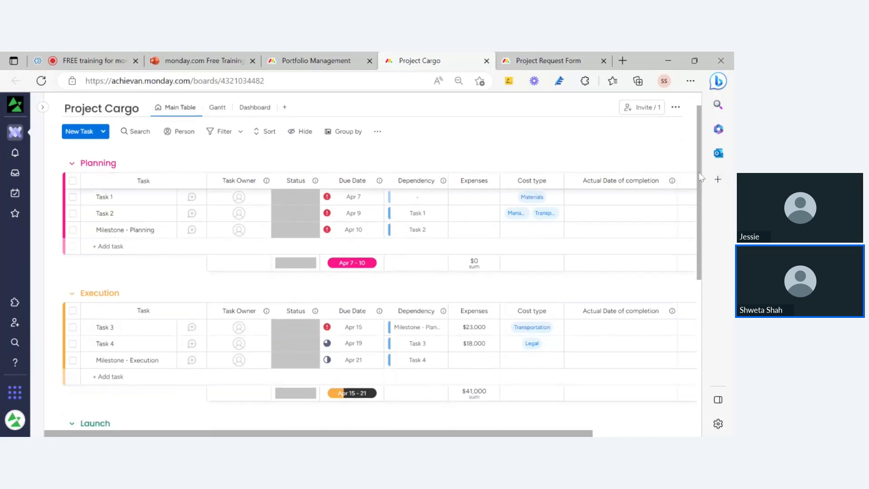
scroll(702, 167, "up", 1)
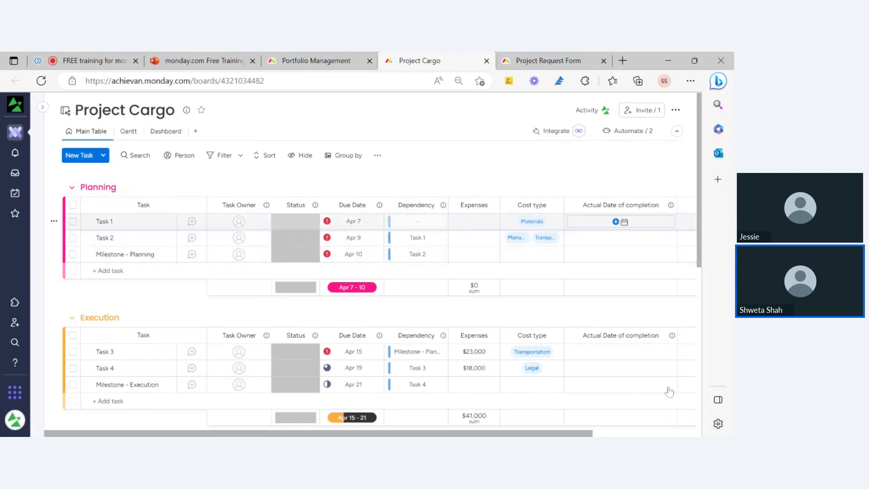
scroll(407, 317, "right", 1)
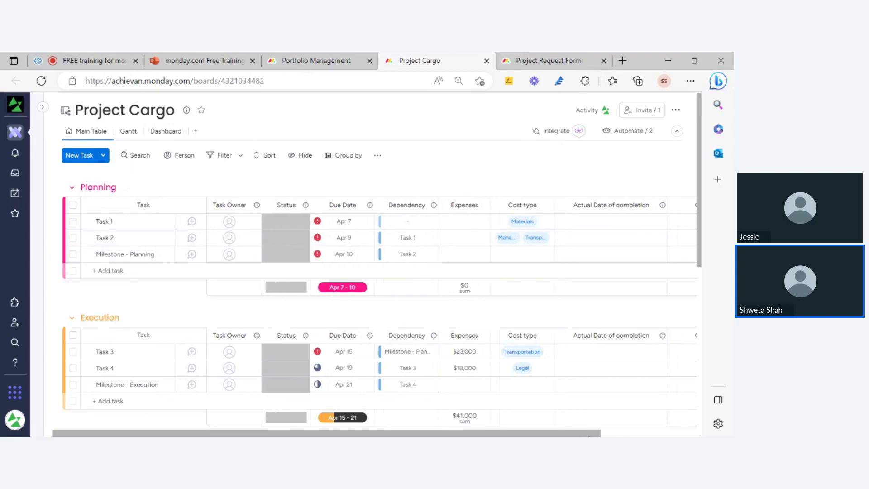
scroll(380, 294, "right", 4)
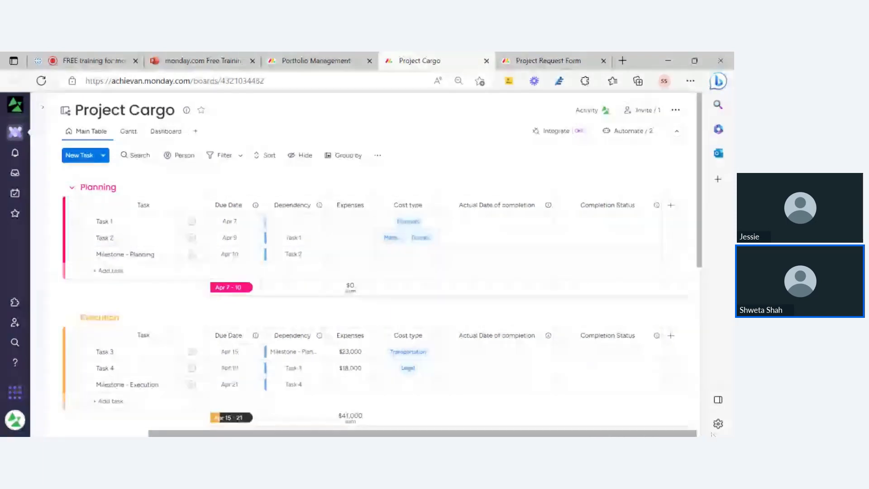
scroll(509, 434, "left", 5)
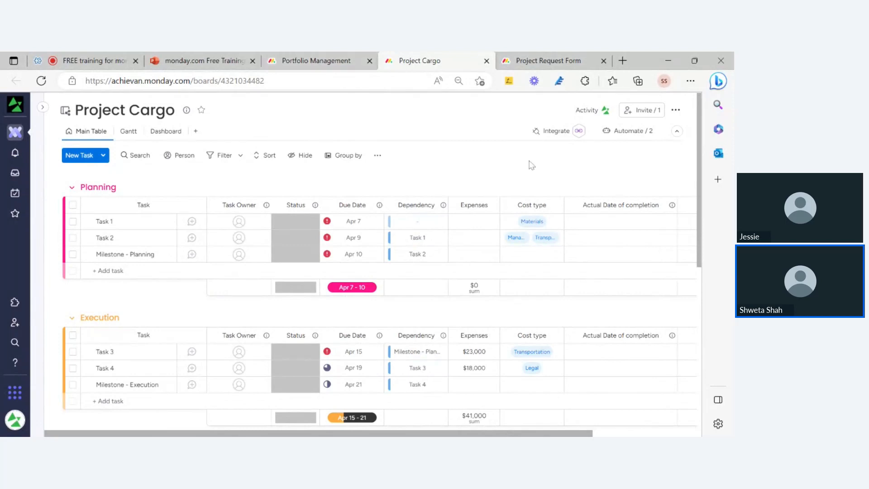
scroll(531, 165, "down", 2)
scroll(295, 113, "up", 2)
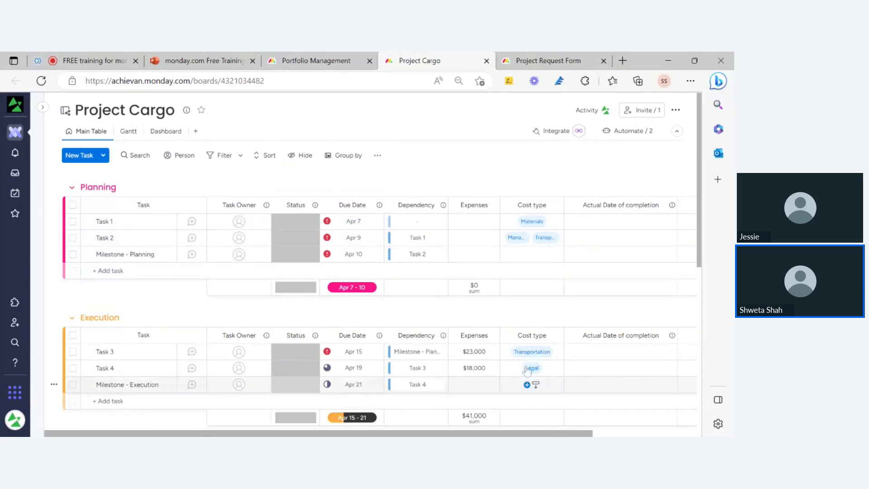
left_click(474, 351)
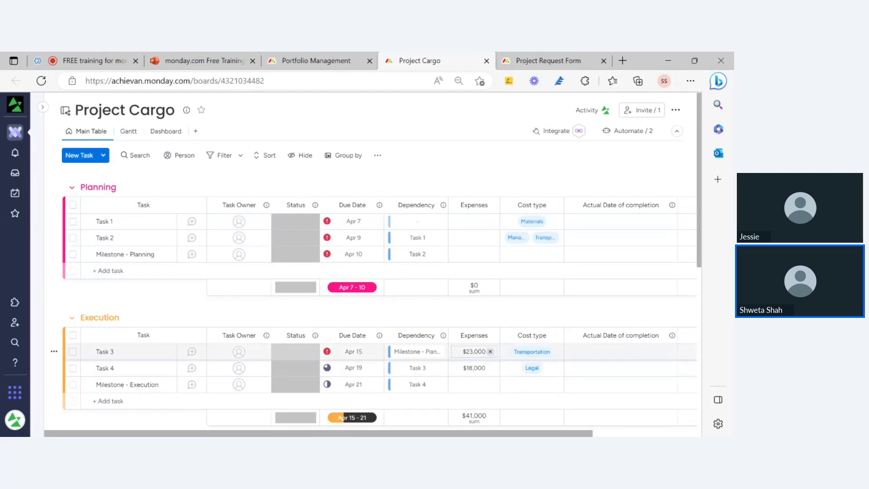
left_click(482, 370)
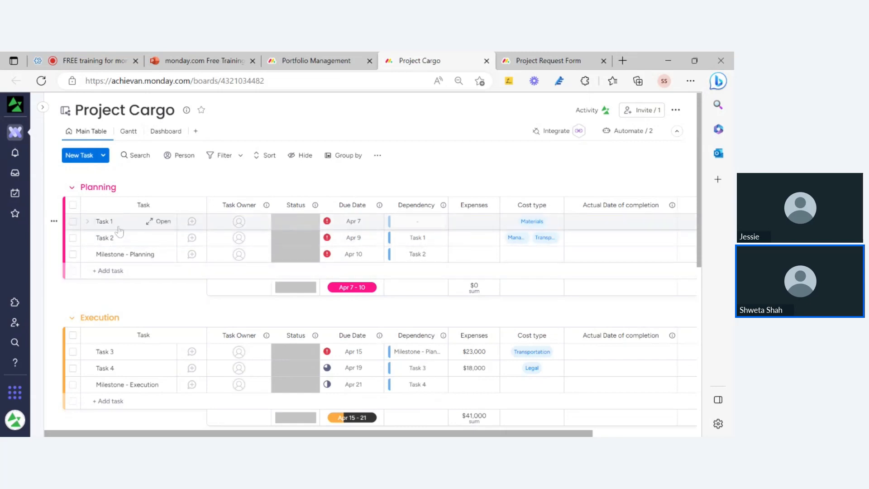
scroll(120, 236, "down", 3)
scroll(145, 355, "down", 3)
scroll(145, 358, "up", 6)
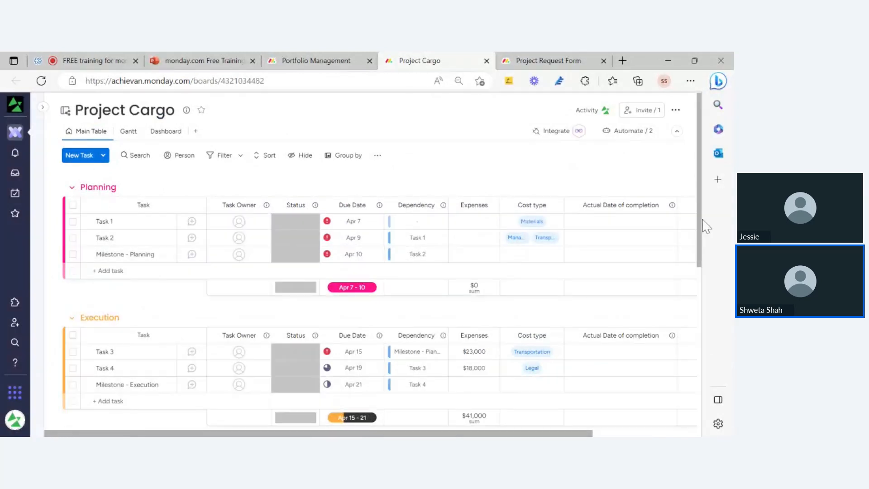
Compare the Portfolio Management board with the Project Cargo board and review the portfolio's actual cost, timeline and health columns
left_click(312, 65)
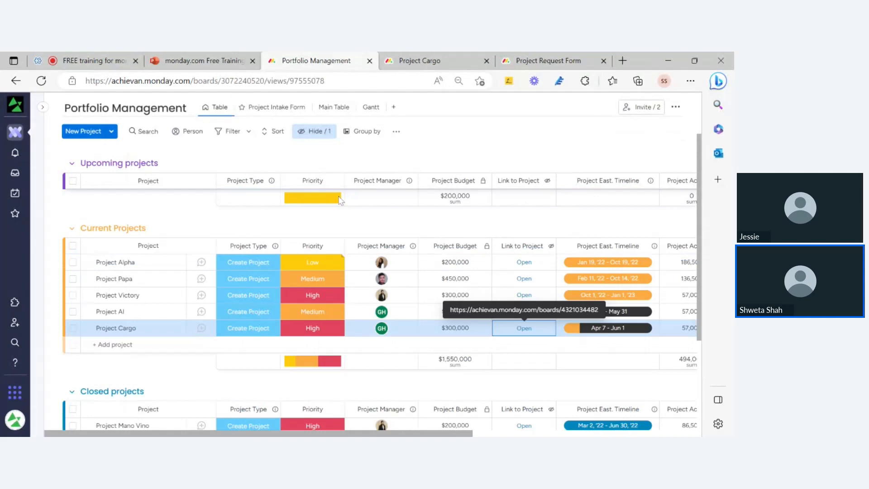
scroll(325, 195, "up", 2)
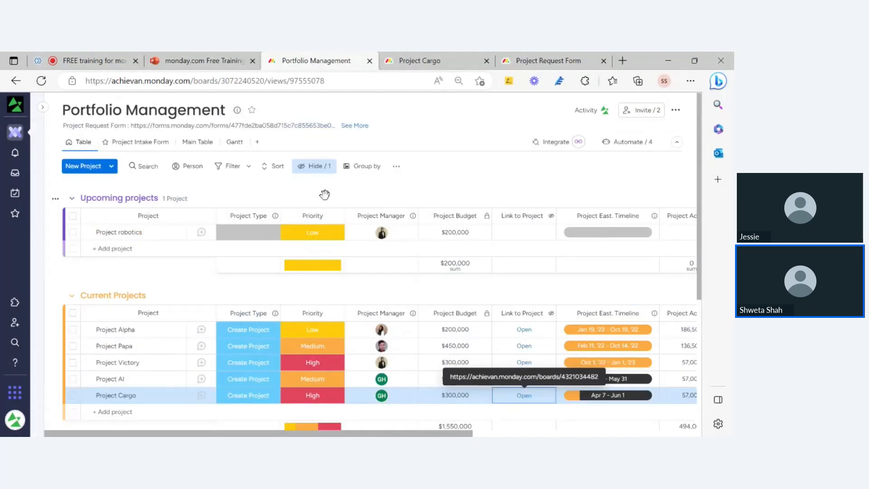
scroll(413, 312, "down", 2)
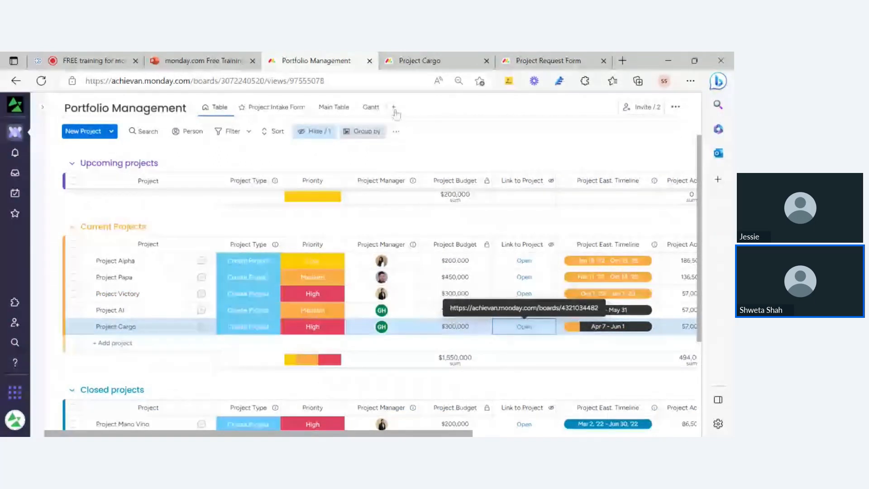
left_click(436, 61)
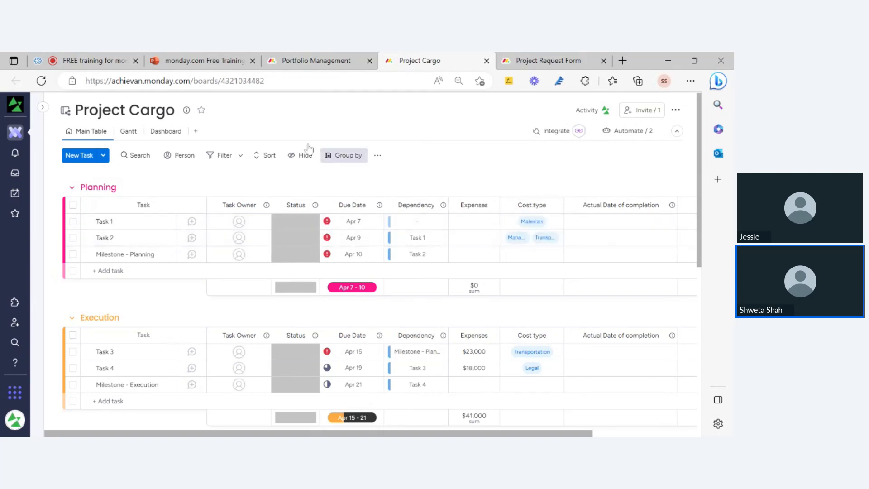
left_click(287, 63)
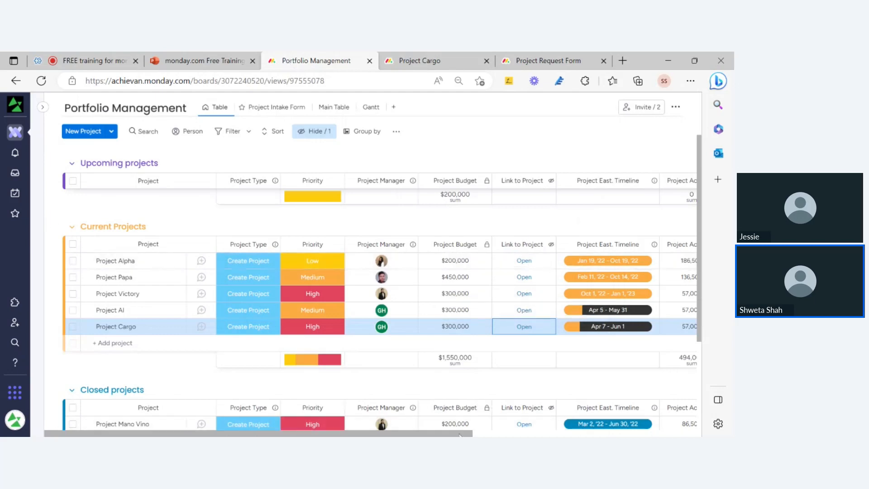
scroll(371, 306, "right", 5)
scroll(370, 306, "right", 5)
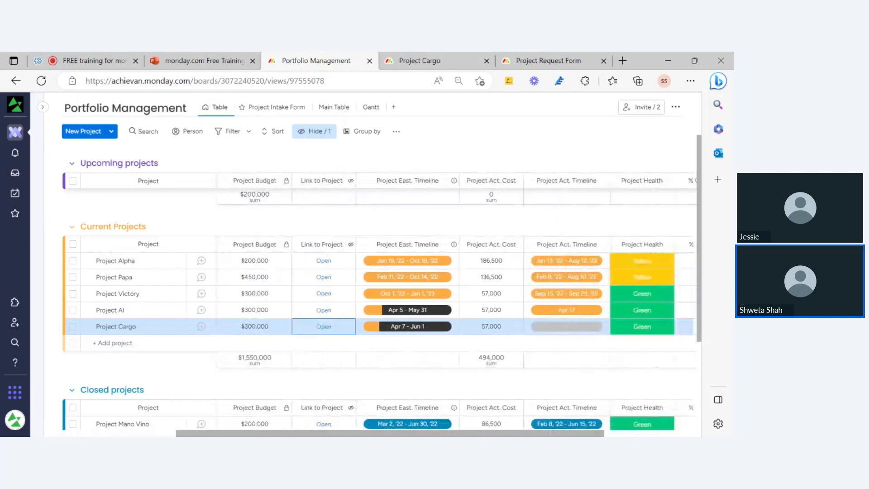
Compare the portfolio's estimated timeline for Project Cargo with the task due dates on the Project Cargo board
scroll(370, 305, "left", 3)
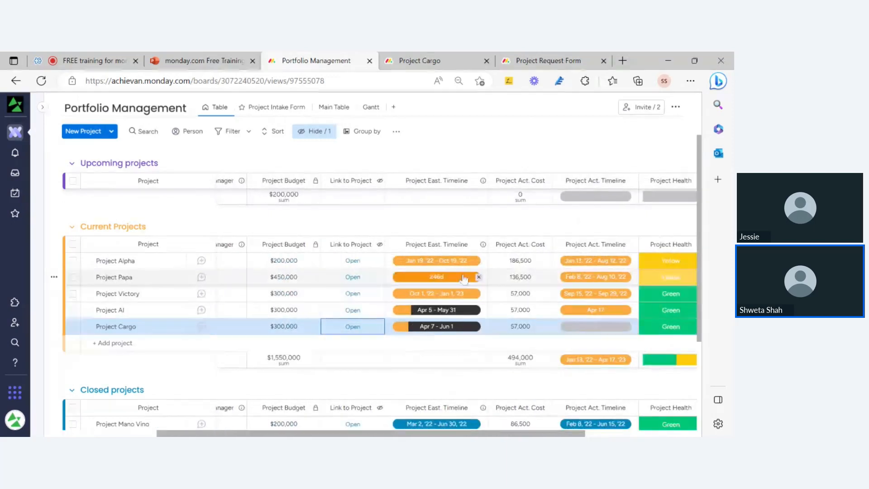
scroll(464, 273, "up", 3)
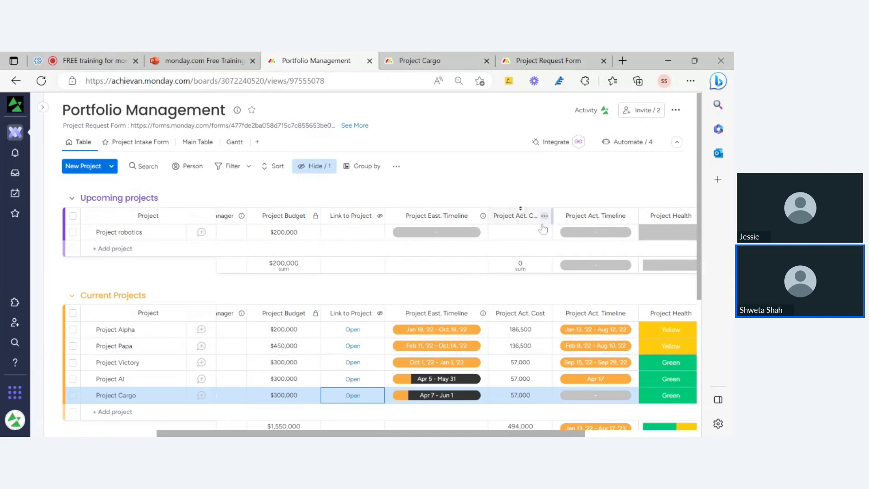
scroll(554, 397, "right", 3)
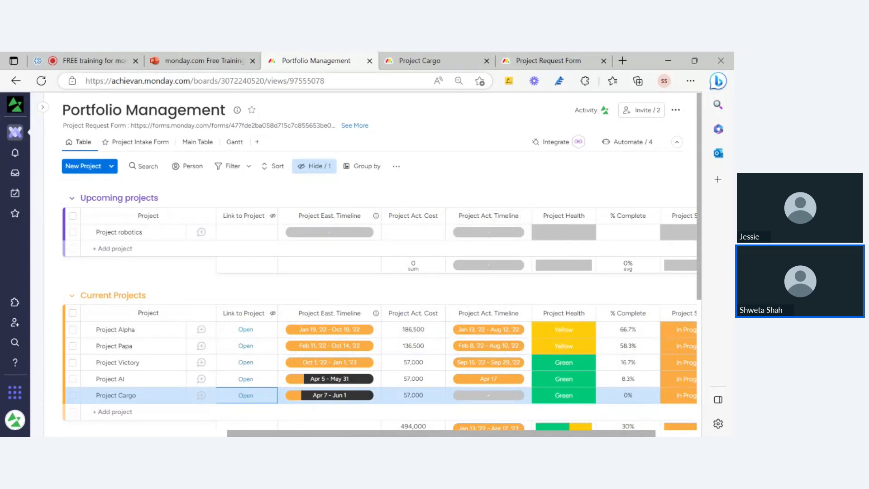
left_click(415, 61)
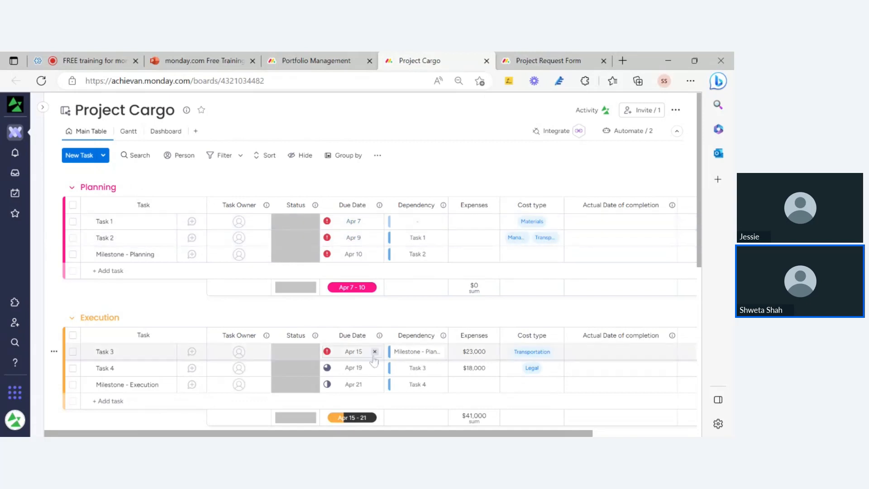
scroll(373, 362, "down", 3)
scroll(375, 380, "down", 3)
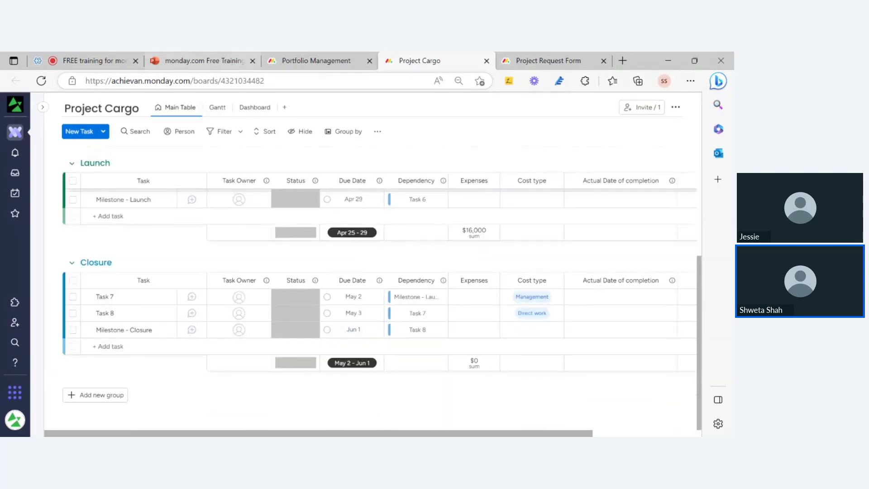
left_click(323, 63)
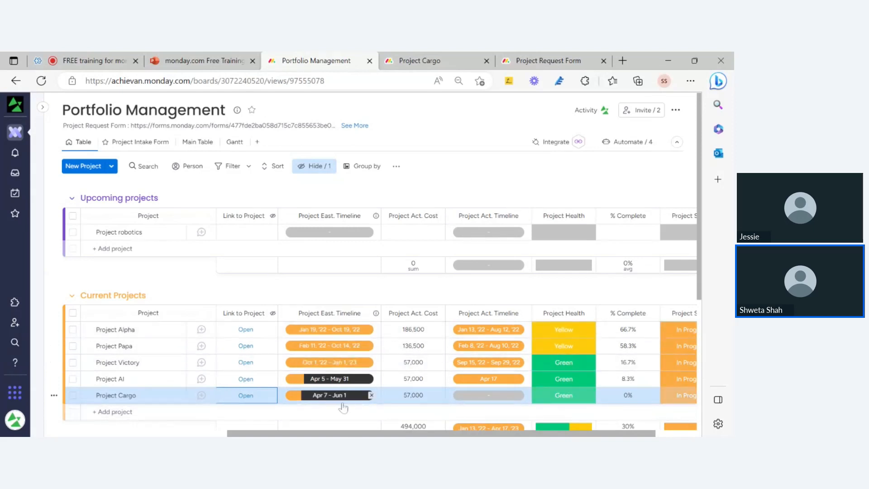
left_click(419, 62)
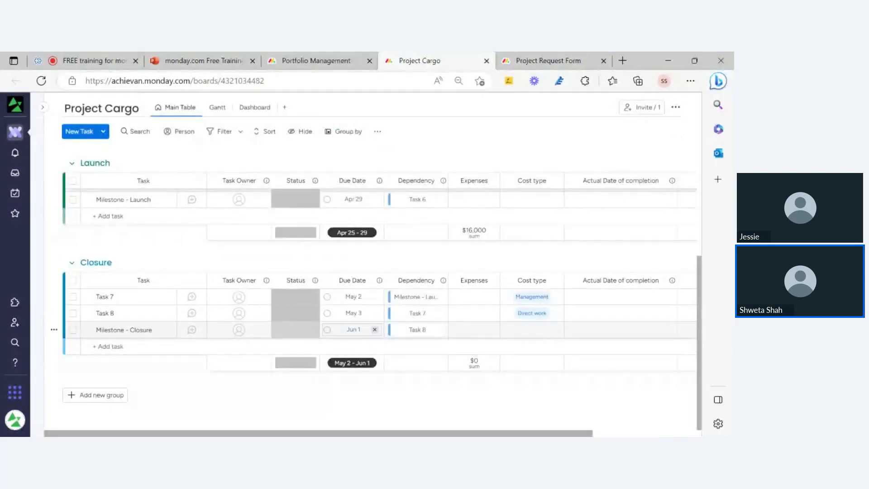
Set Task 1's due date to April 11, 2023 and check Project Cargo's estimated timeline on the Portfolio Management board
scroll(135, 330, "up", 2)
scroll(355, 317, "up", 4)
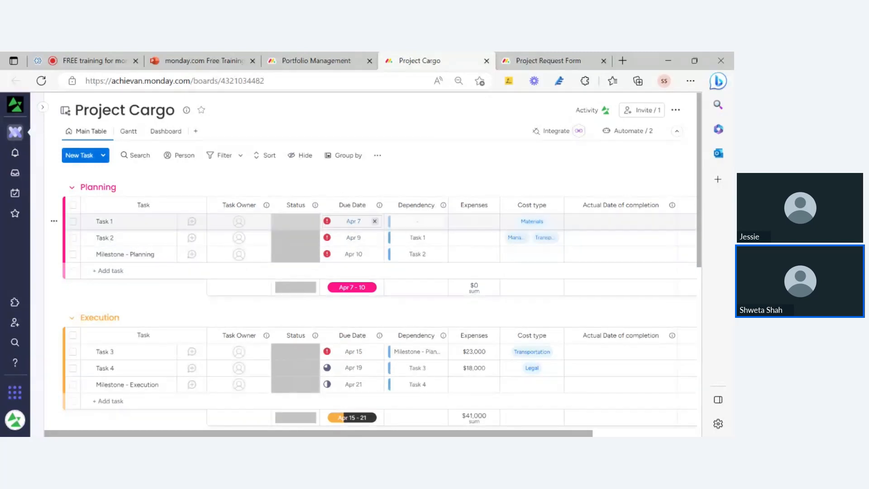
left_click(353, 221)
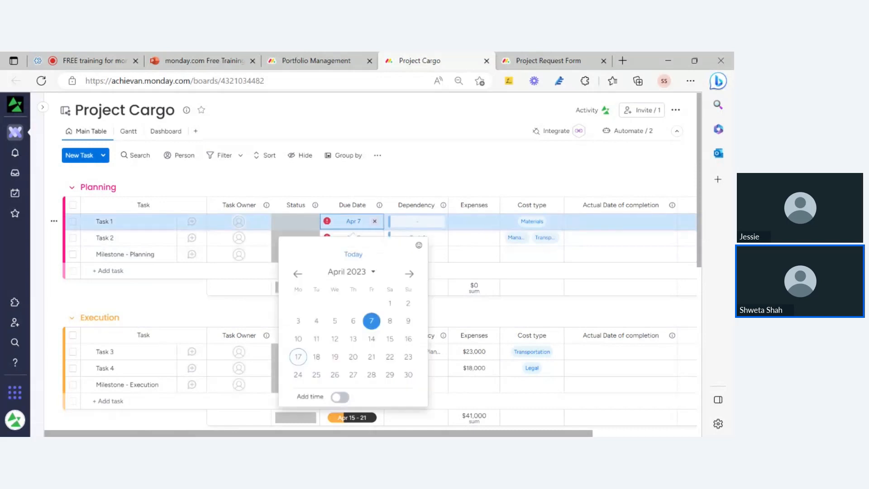
left_click(316, 338)
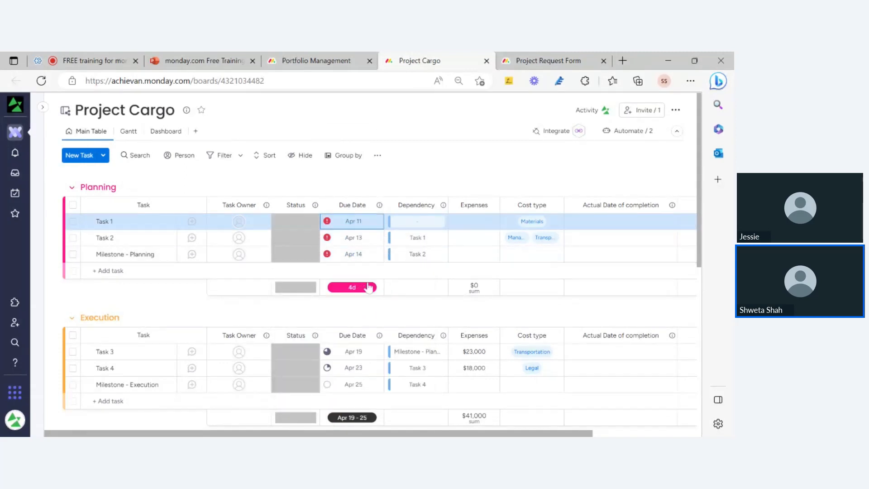
scroll(359, 286, "down", 4)
scroll(382, 342, "down", 3)
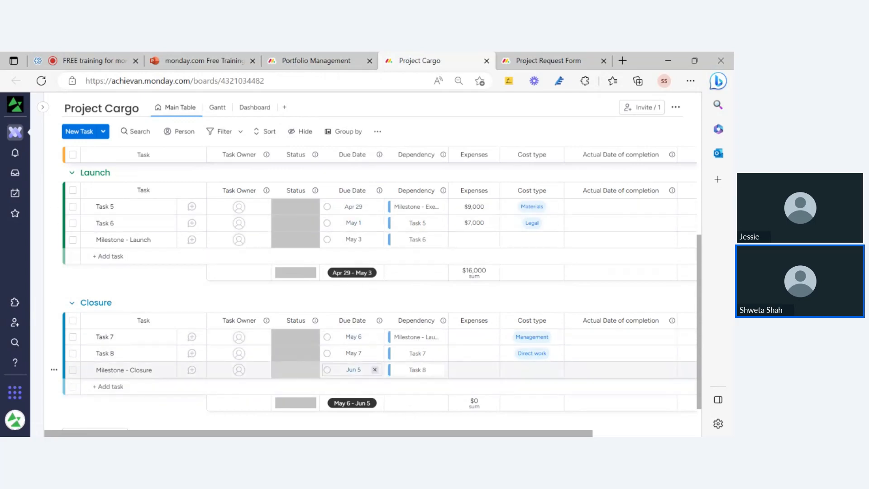
left_click(315, 59)
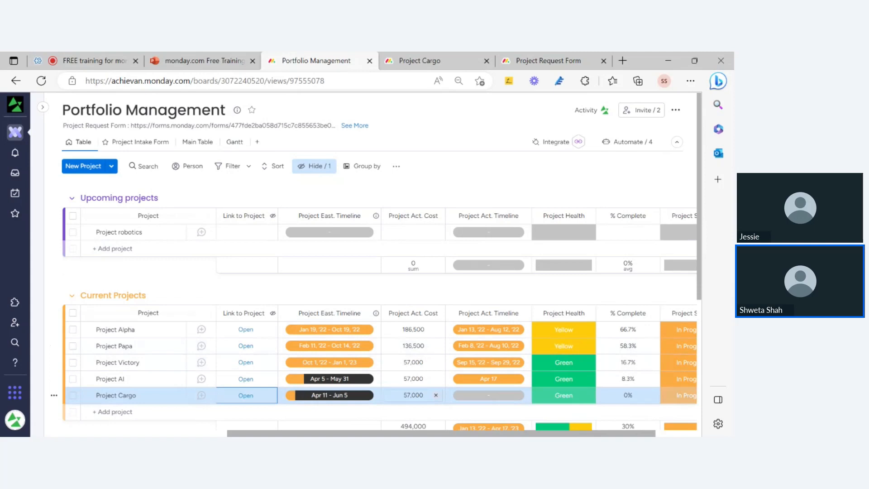
Enter expenses of $100,000 for Milestone - Execution on the Project Cargo board and check the project's actual cost in the portfolio
left_click(412, 64)
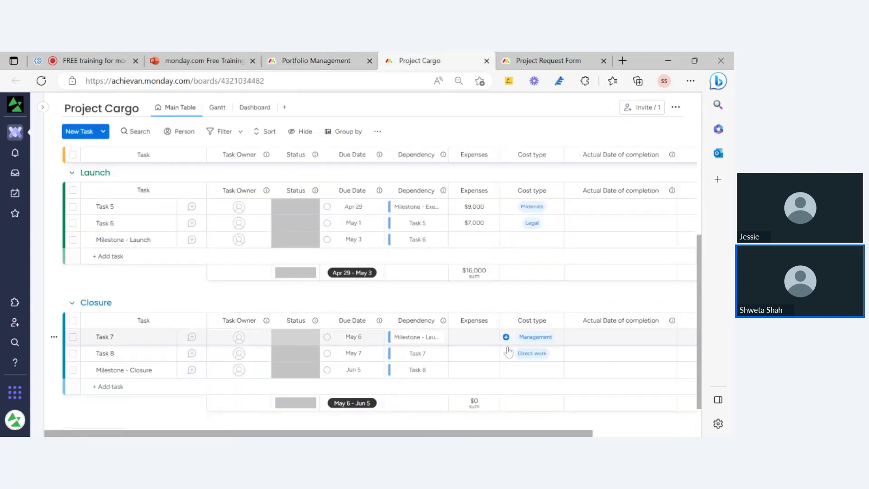
scroll(507, 353, "down", 2)
scroll(506, 353, "up", 8)
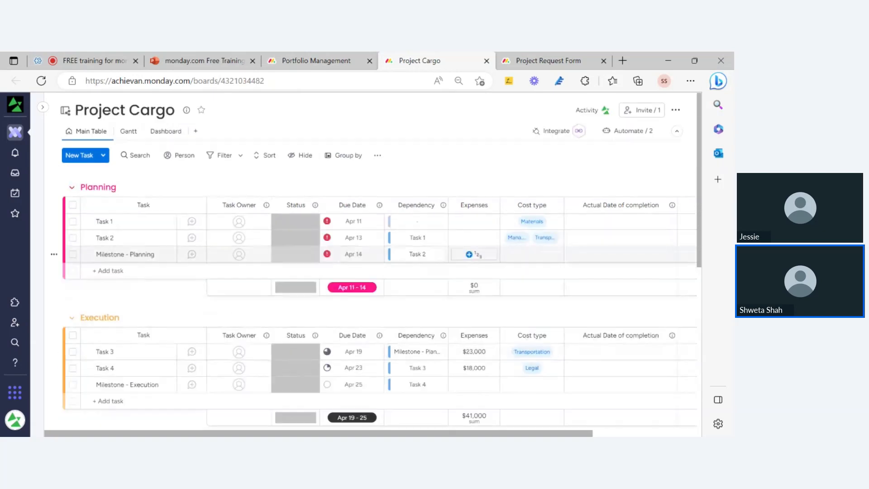
scroll(145, 389, "down", 3)
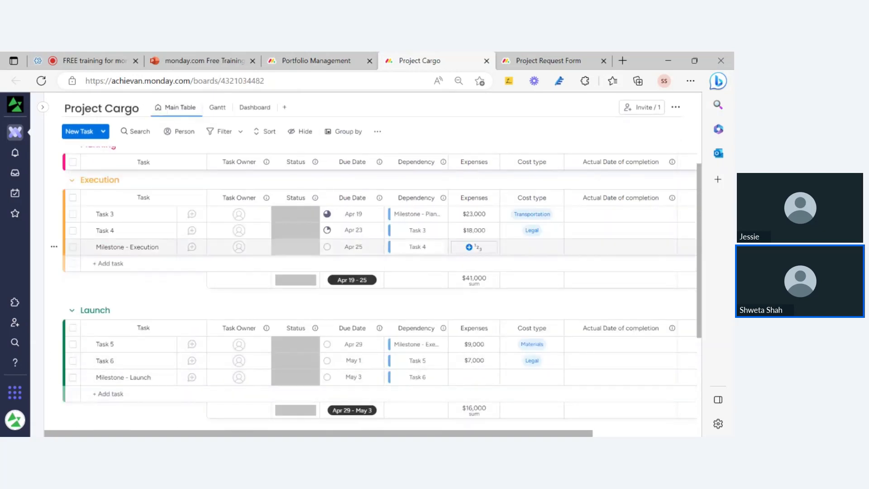
left_click(474, 247)
type("1")
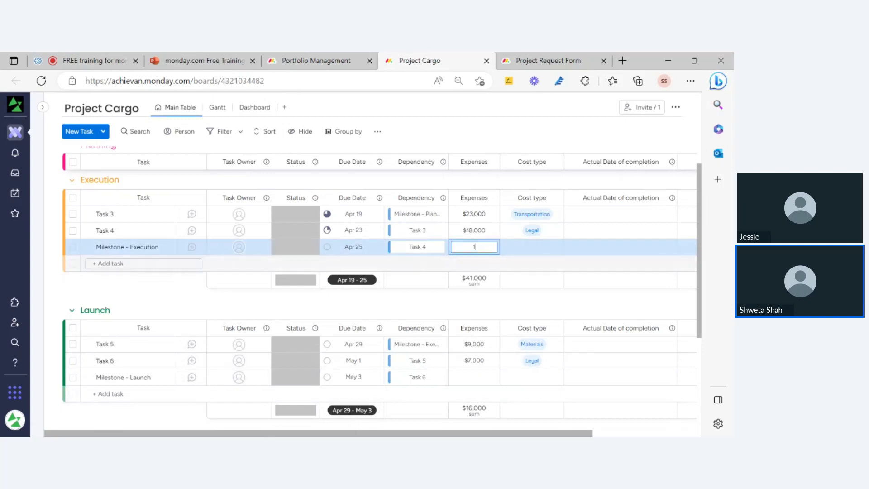
type("00000")
left_click(501, 304)
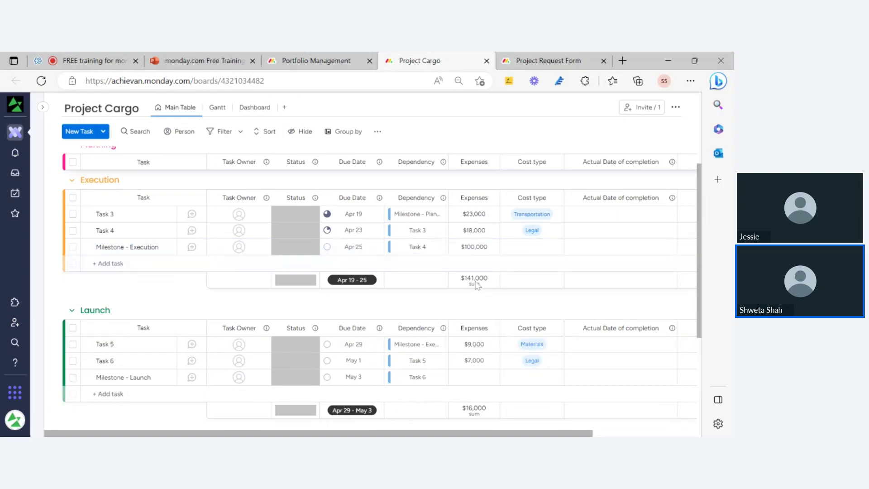
left_click(312, 62)
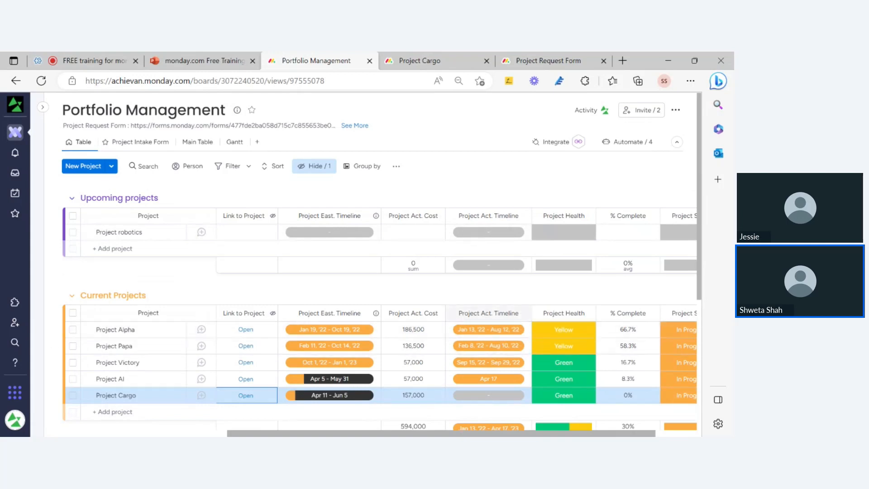
Set Task 1's status to Done on the Project Cargo board and check the project's actual timeline in the portfolio
left_click(435, 63)
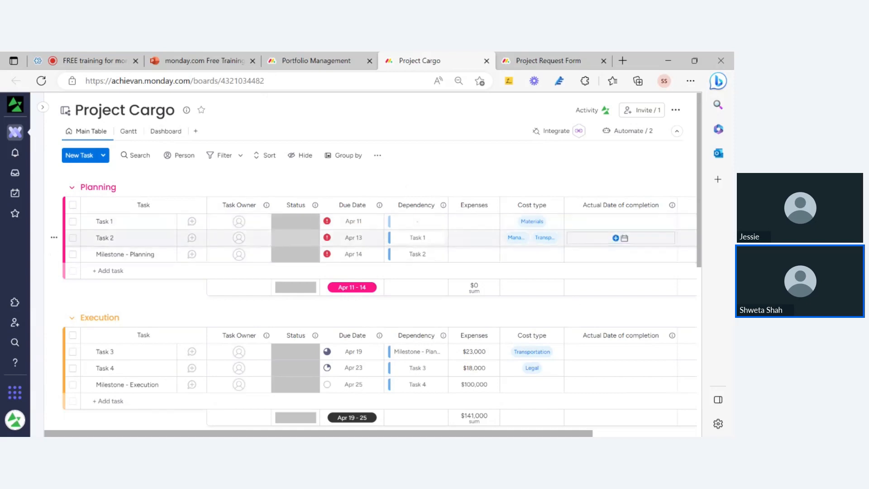
left_click(295, 225)
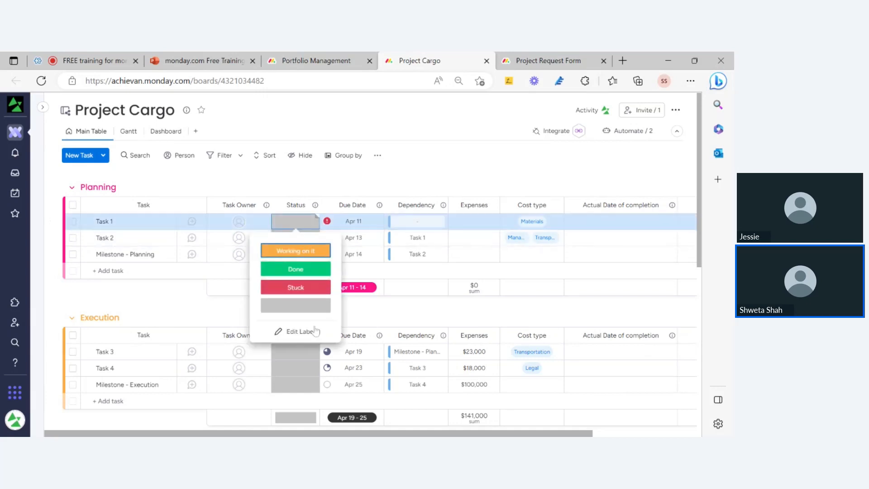
left_click(302, 272)
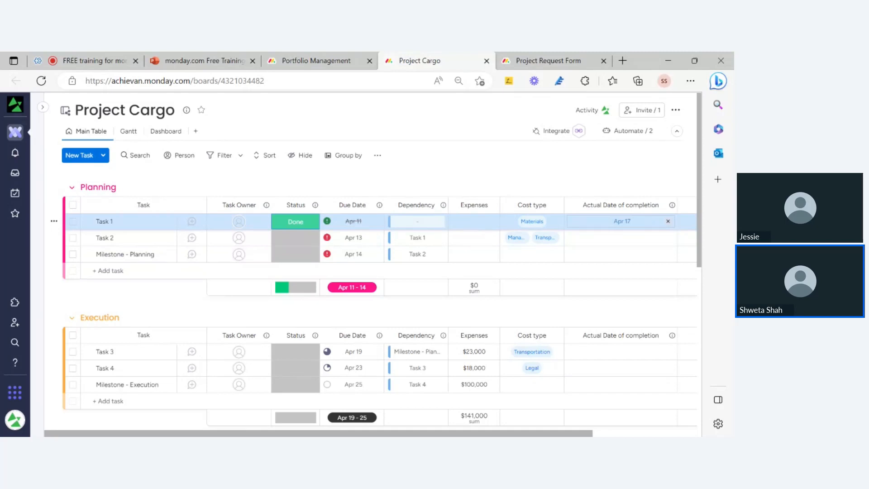
left_click(325, 55)
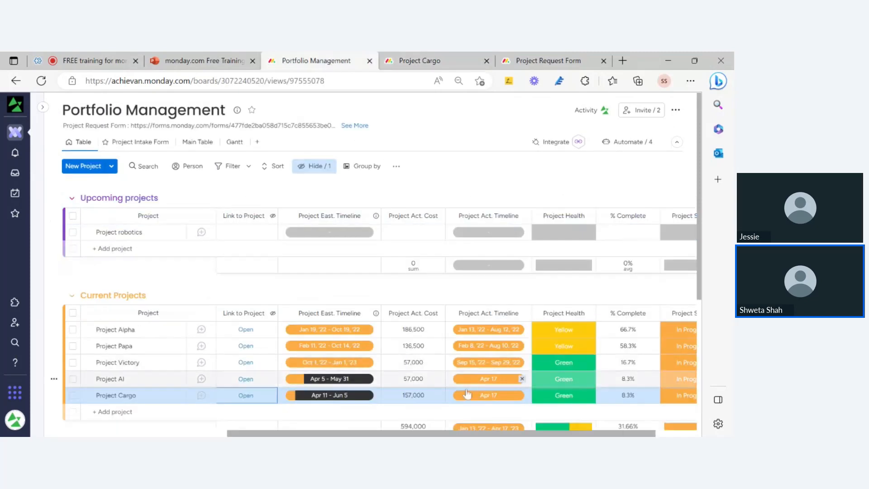
Mark Task 2 on the Project Cargo board as Done and set its actual date of completion to April 19
left_click(391, 54)
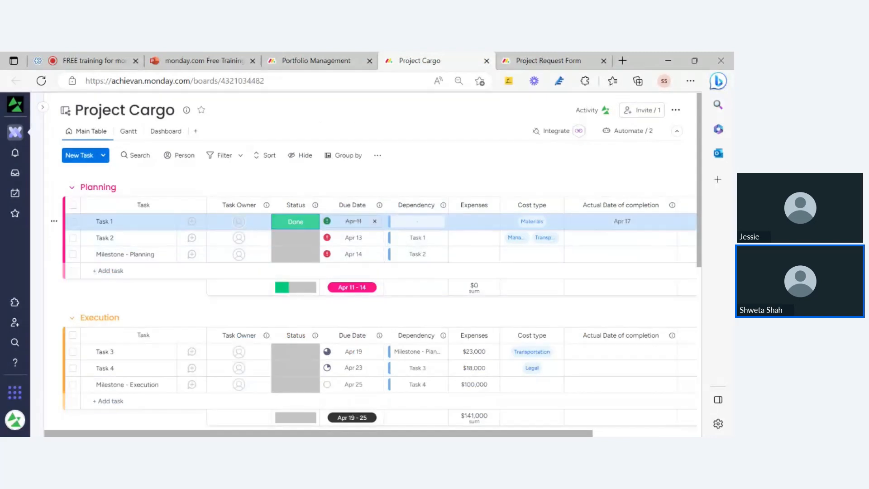
left_click(299, 238)
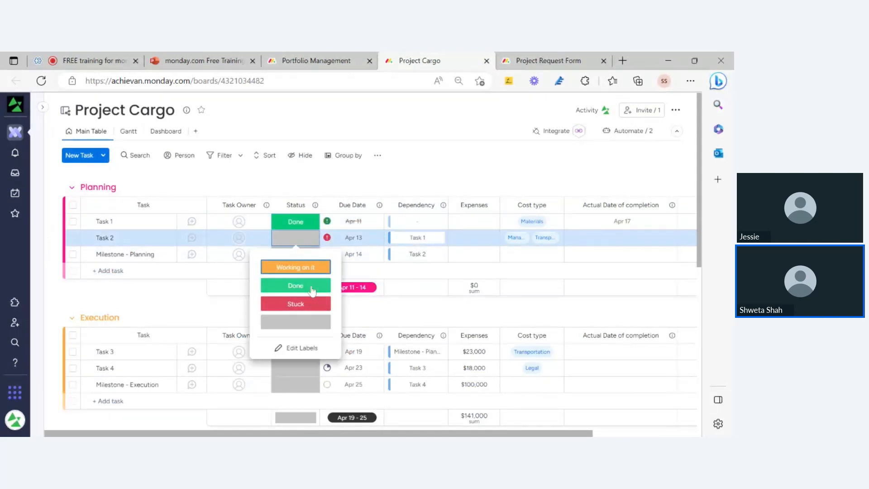
left_click(312, 286)
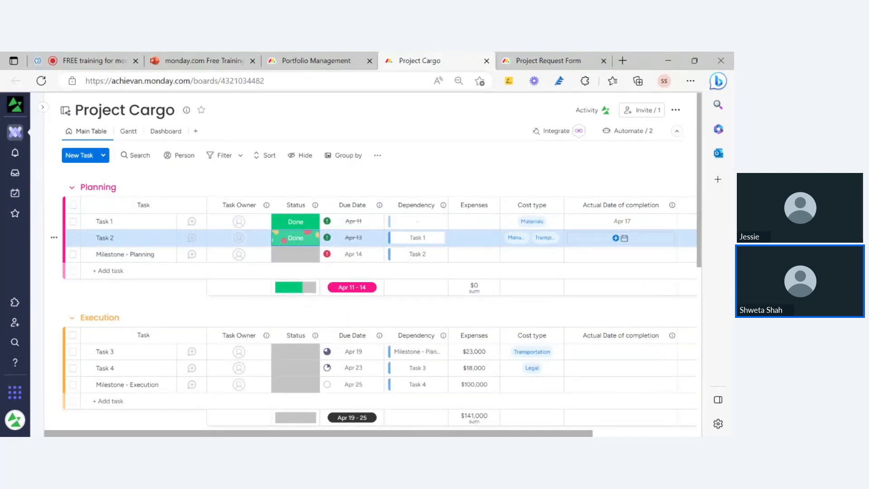
left_click(623, 237)
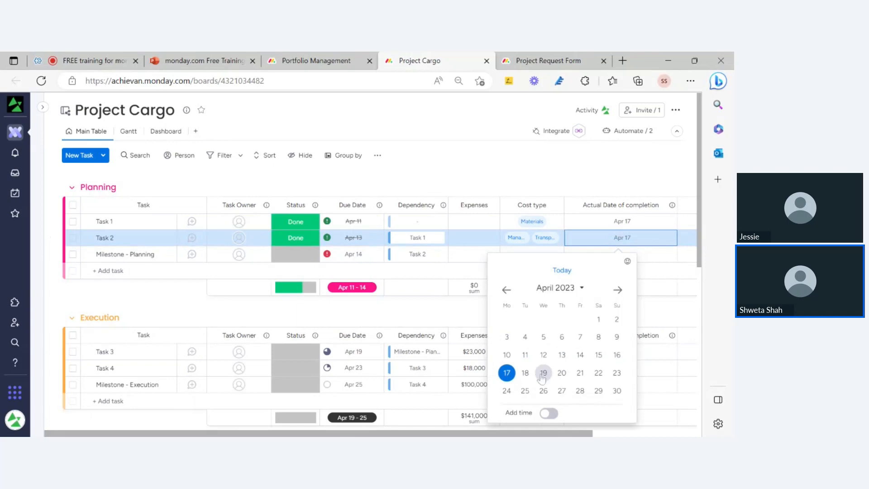
left_click(544, 372)
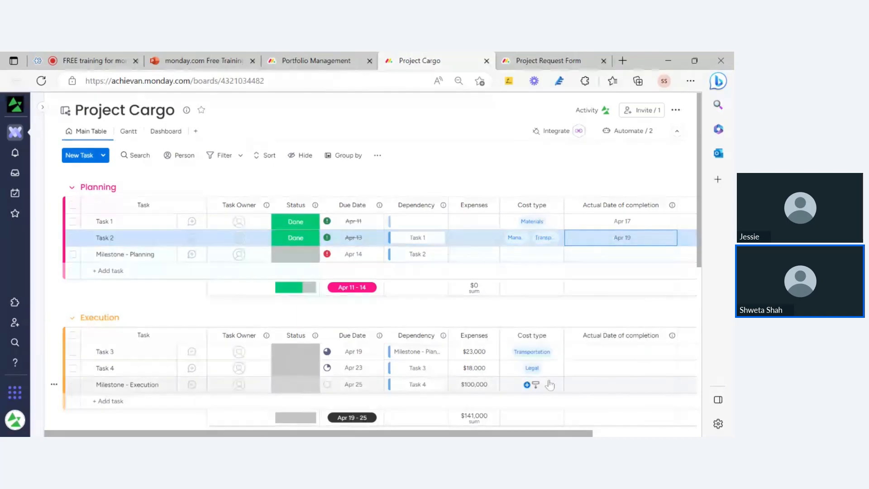
Mark Milestone - Planning as Done and set its actual date of completion to April 21
left_click(295, 254)
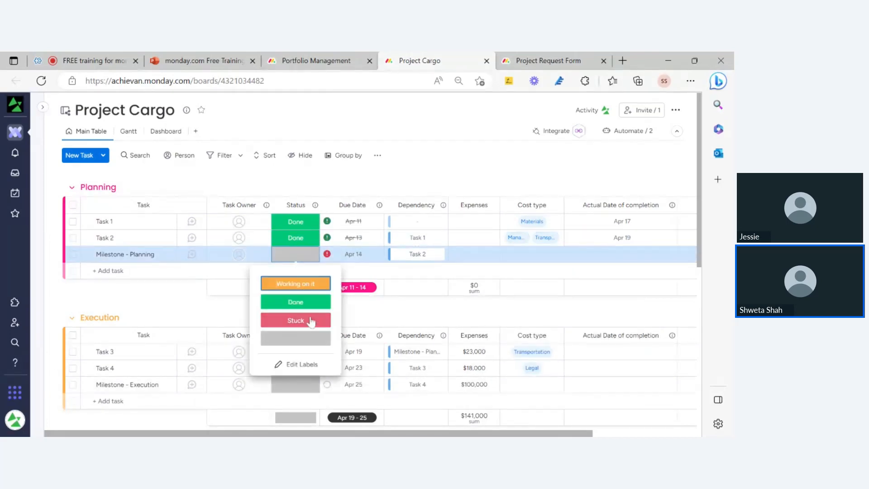
left_click(296, 301)
left_click(618, 254)
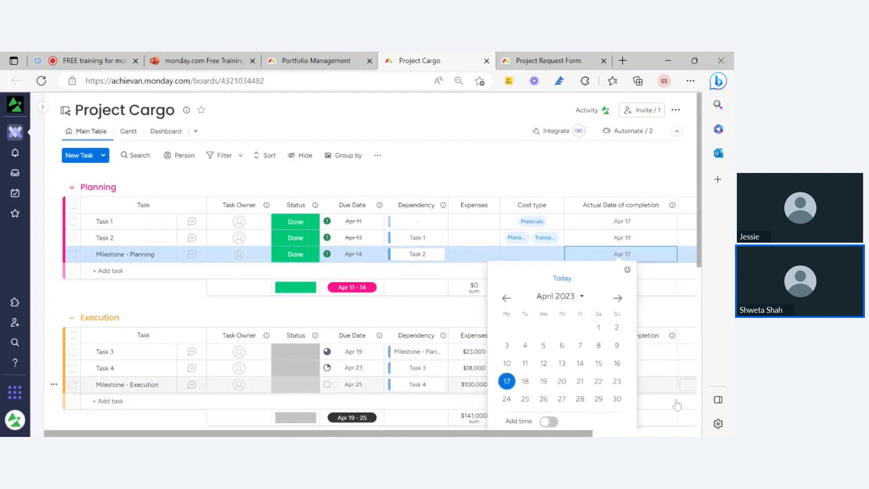
left_click(579, 381)
Mark Task 7 in the Closure group as Done with actual completion date April 25, and check Project Cargo's actual timeline in the portfolio
scroll(302, 307, "down", 10)
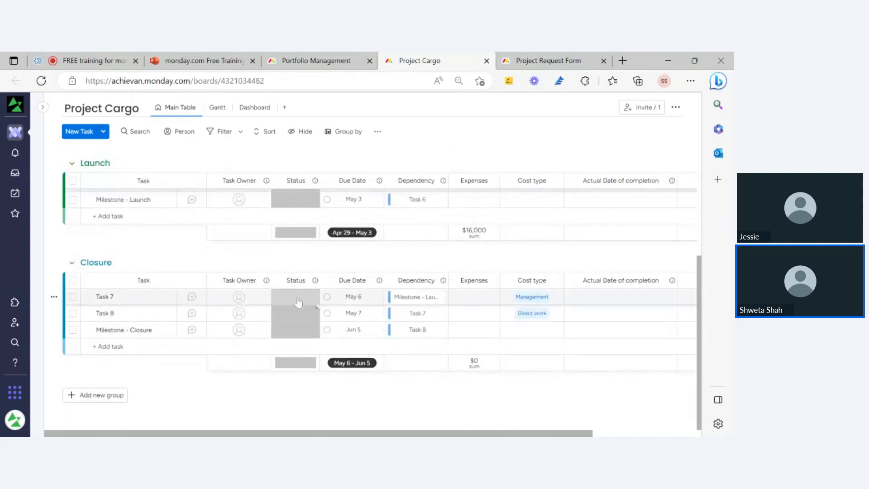
left_click(299, 298)
left_click(304, 345)
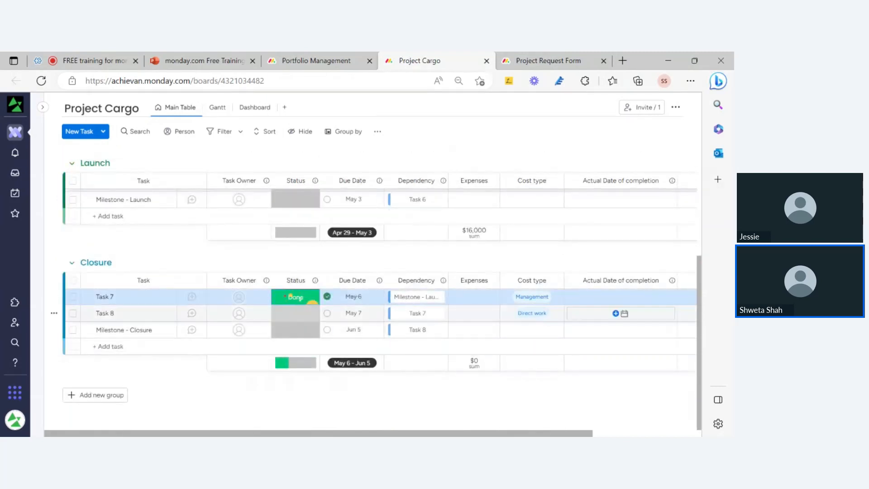
left_click(616, 296)
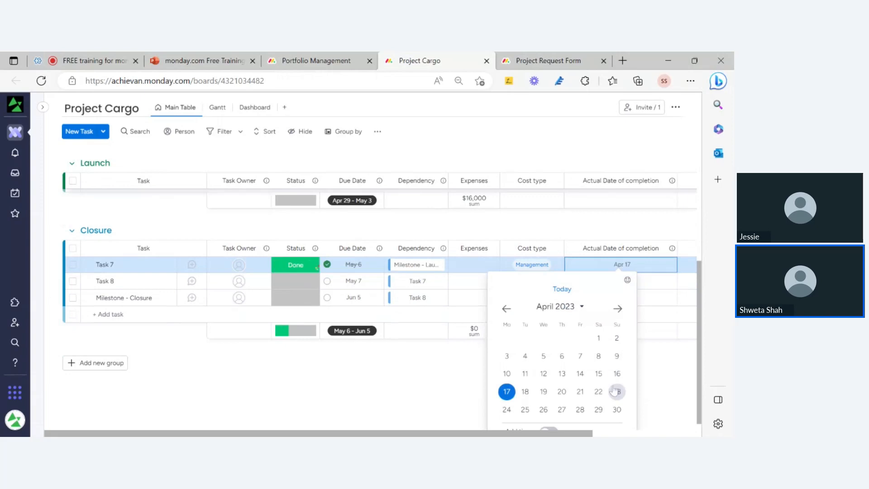
left_click(525, 409)
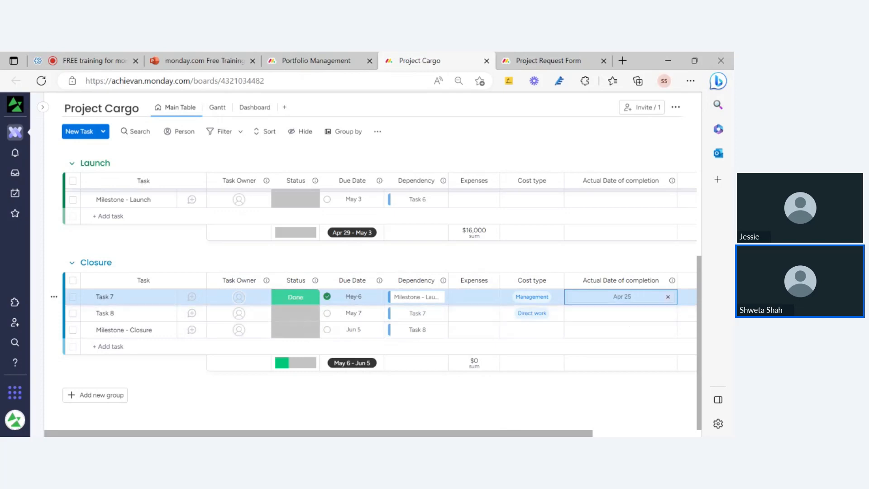
left_click(292, 63)
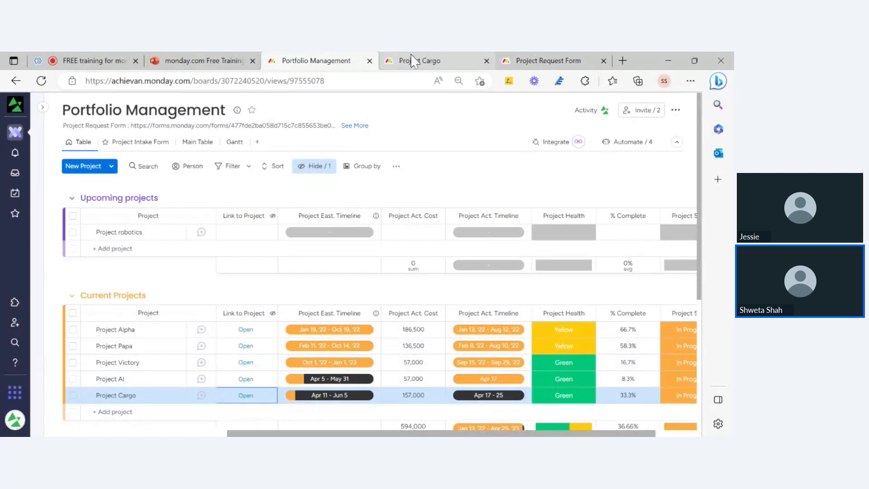
left_click(431, 63)
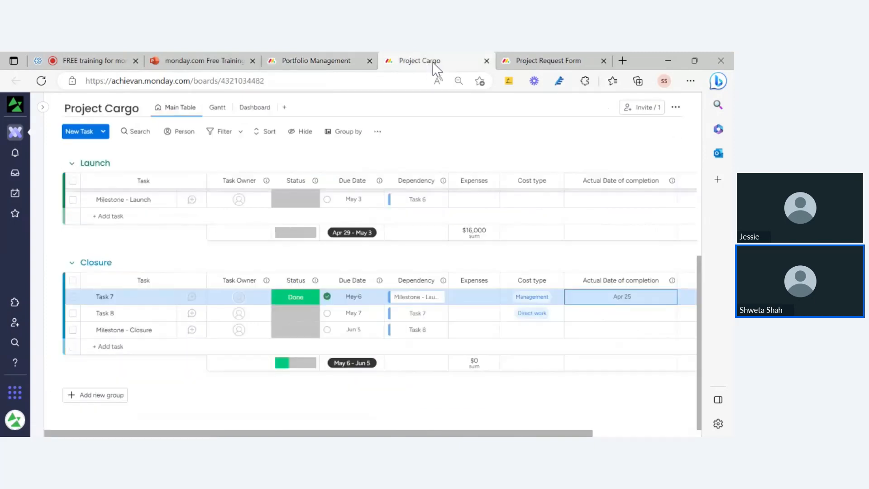
Review the task statuses on the Project Cargo board and check the project's completion percentage and status in the portfolio
scroll(539, 409, "up", 4)
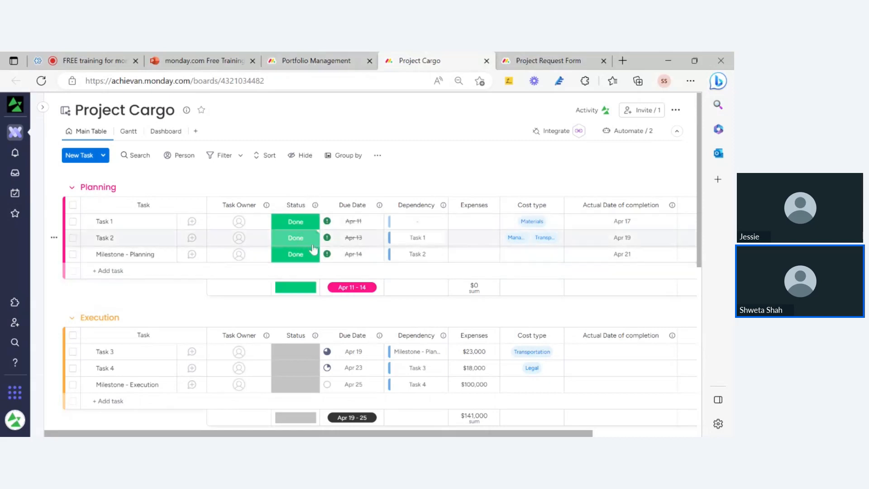
scroll(334, 324, "down", 6)
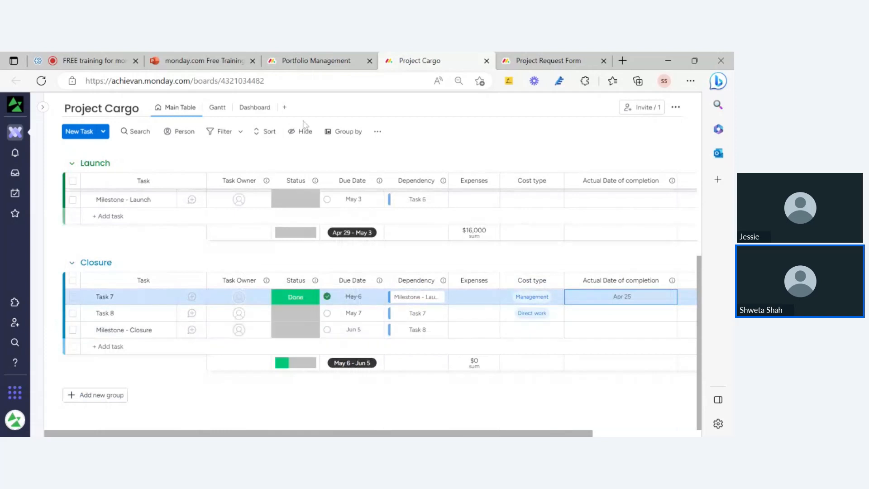
left_click(324, 63)
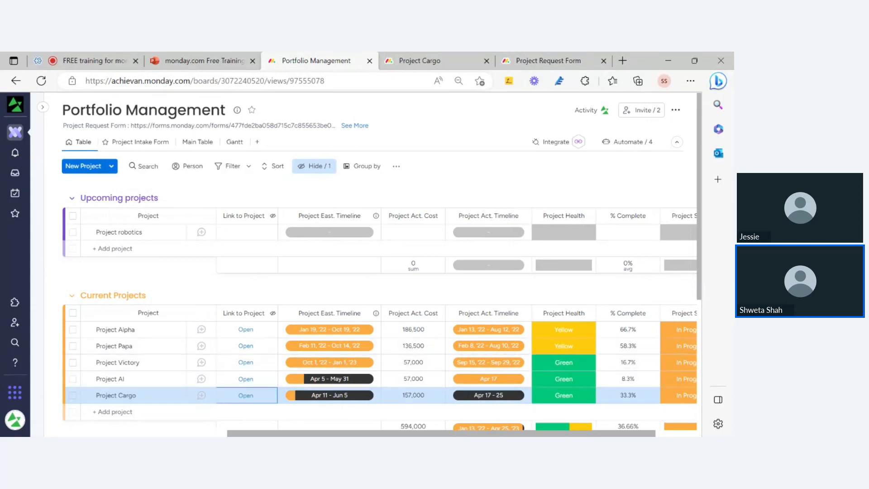
scroll(570, 395, "right", 2)
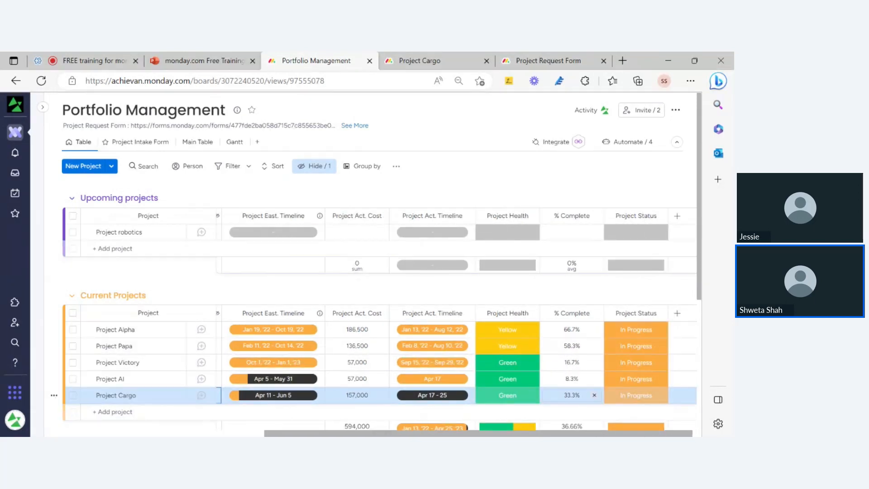
Set the status of Task 8 and Task 3 on the Project Cargo board to Done and check the project's completion percentage in the portfolio
left_click(415, 63)
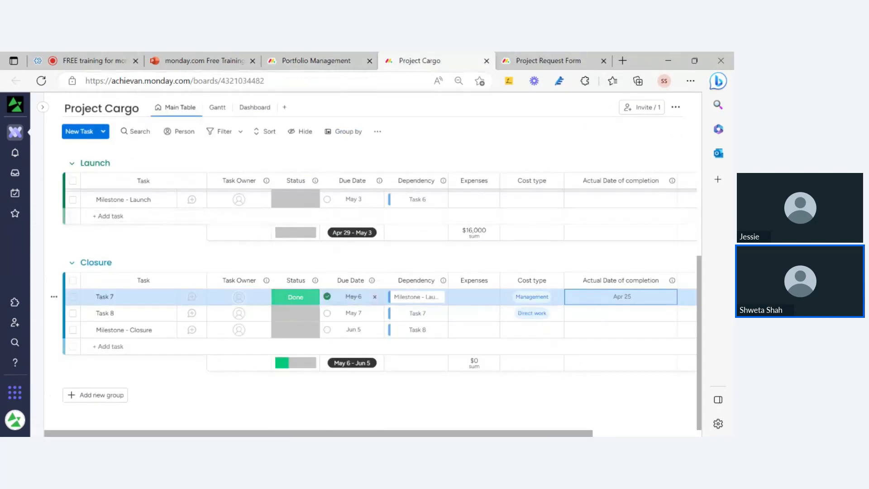
left_click(315, 319)
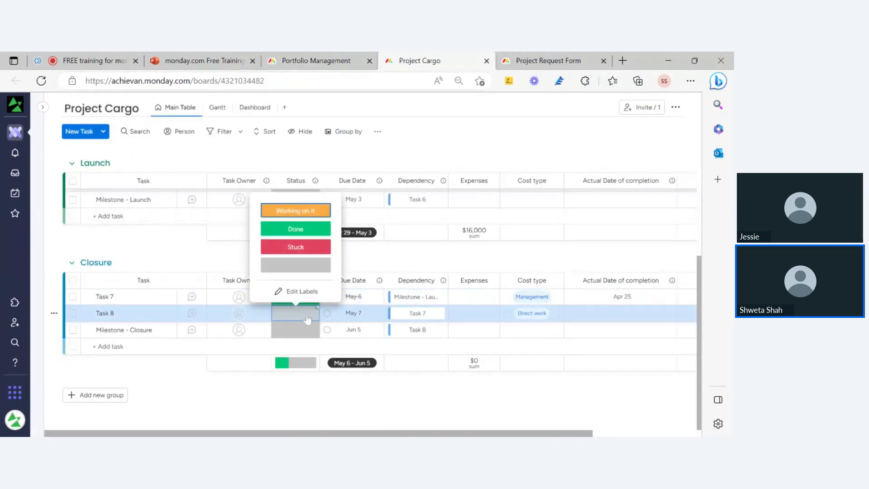
left_click(297, 232)
scroll(299, 241, "up", 5)
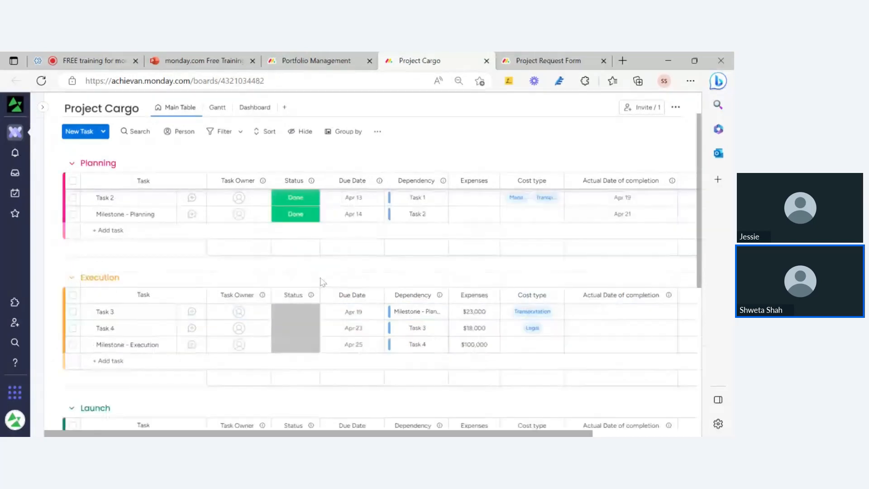
left_click(312, 317)
left_click(295, 359)
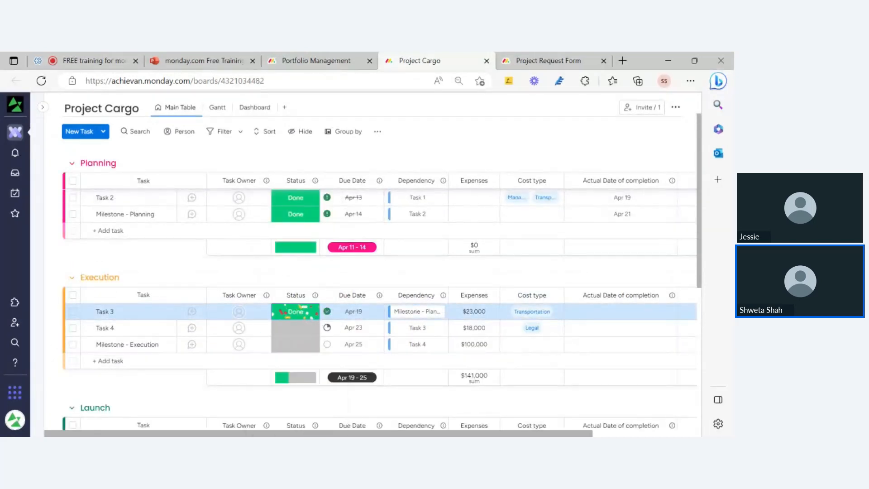
left_click(307, 62)
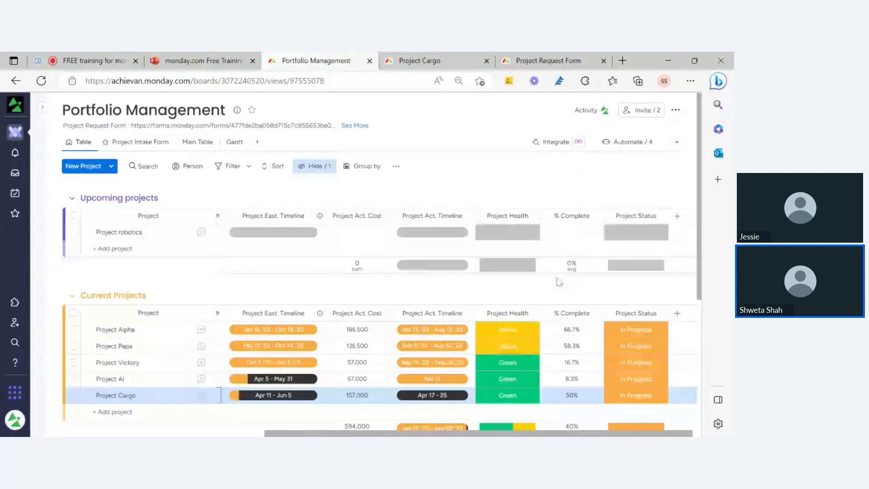
scroll(581, 294, "down", 2)
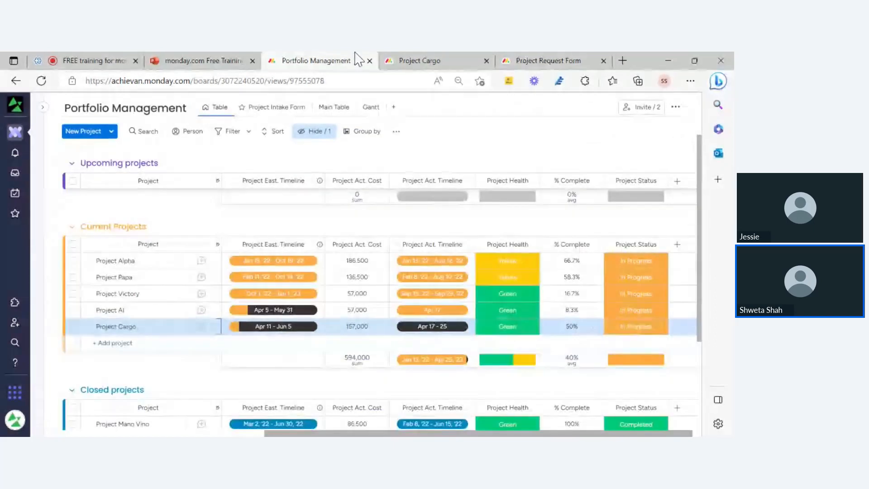
Set Task 4 in the Execution group of Project Cargo to Stuck and check the project's health in the portfolio
left_click(410, 63)
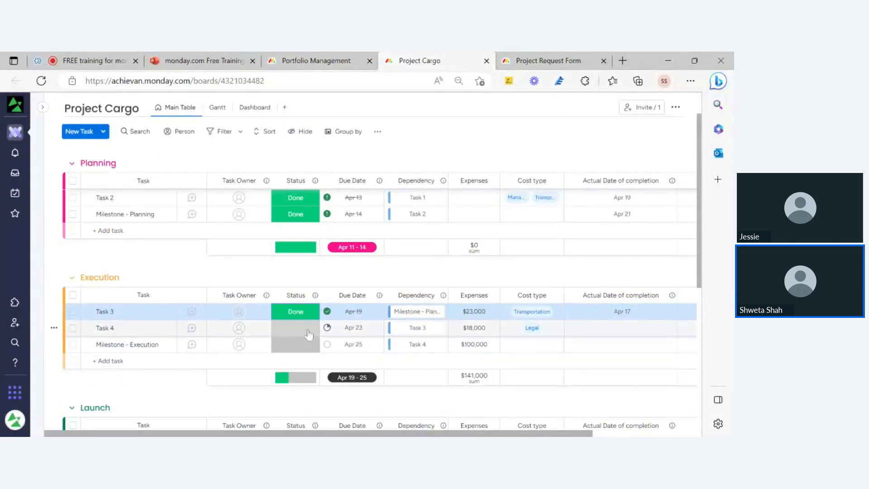
left_click(294, 63)
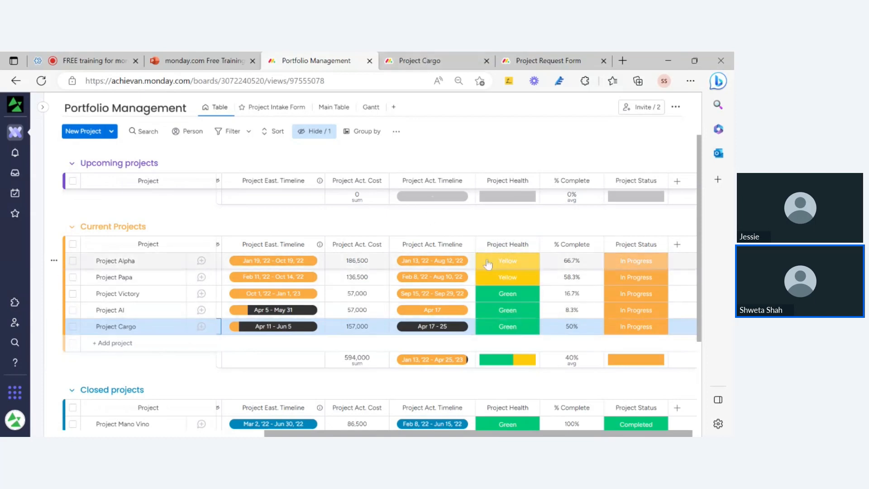
left_click(423, 63)
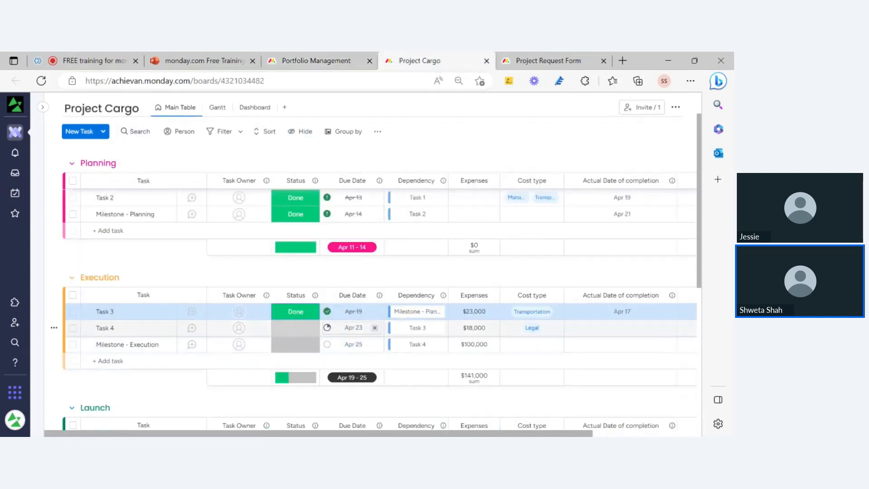
left_click(305, 333)
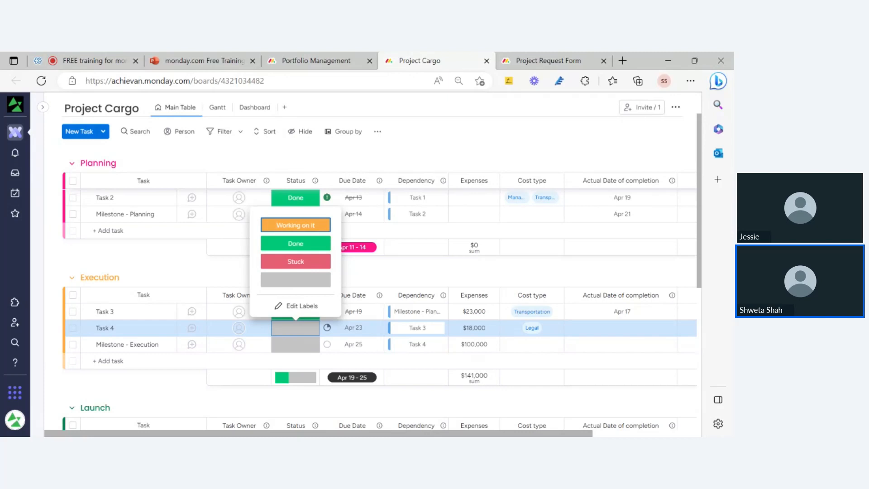
left_click(296, 261)
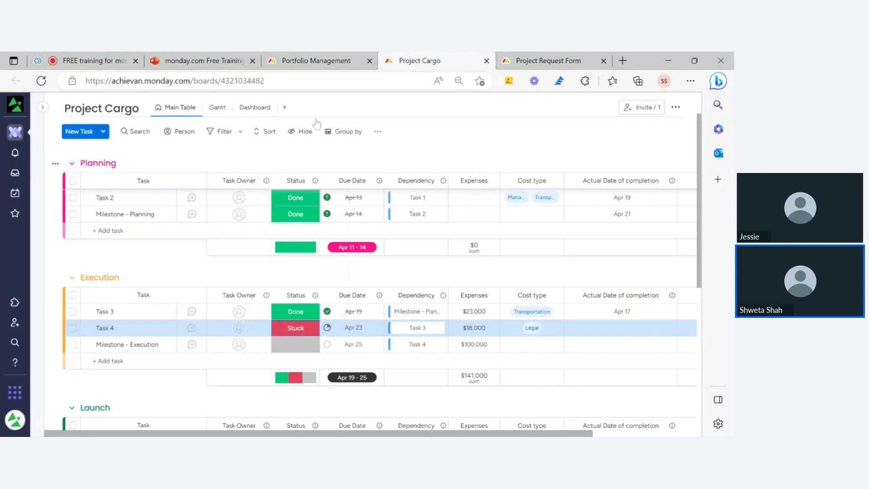
left_click(325, 53)
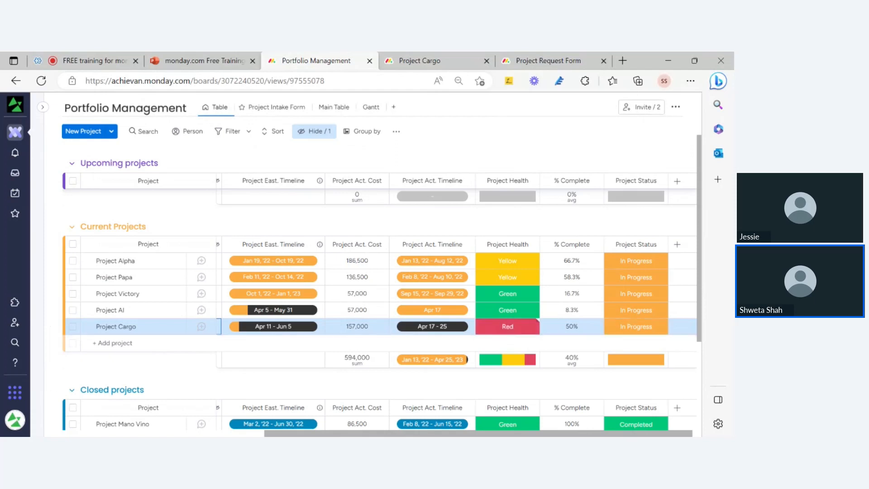
Review the portfolio's project data across the columns from Project Type to Project Status
left_click_drag(382, 434, 147, 435)
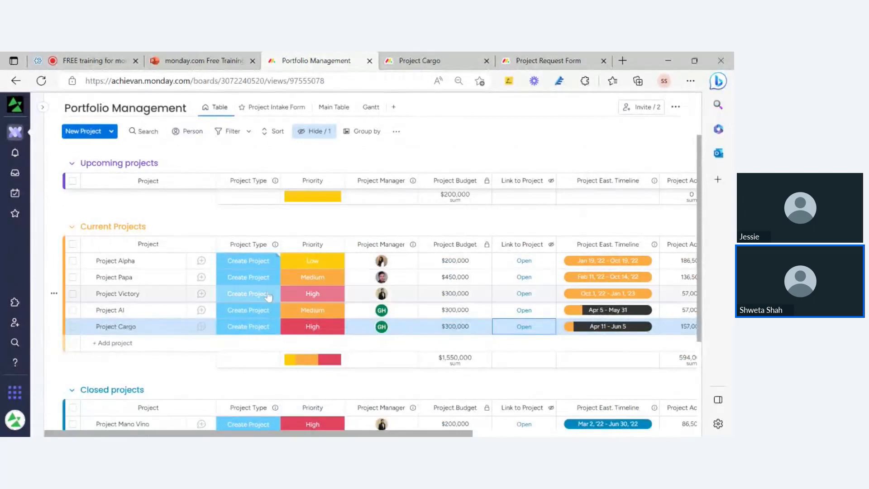
scroll(268, 297, "right", 5)
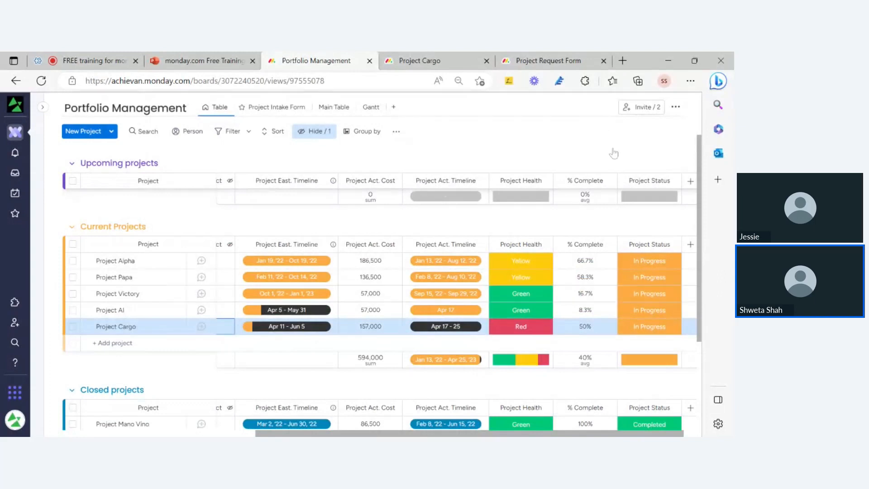
scroll(614, 154, "up", 2)
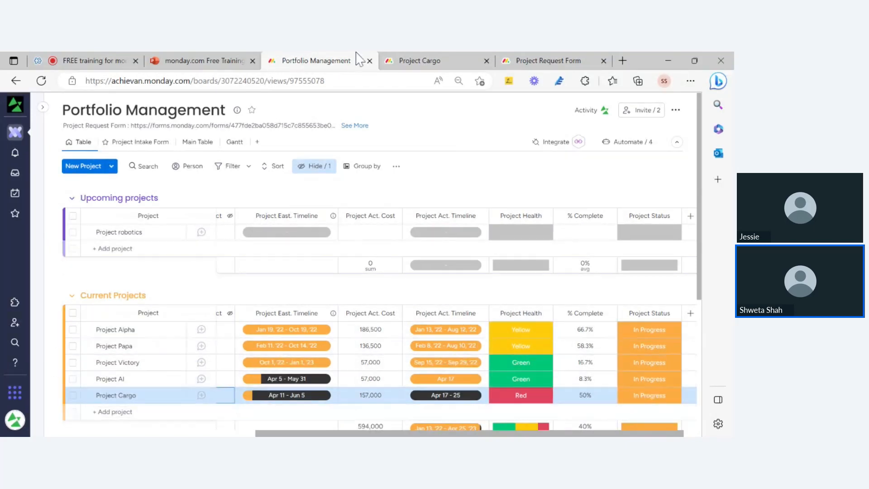
Set the status of all tasks in Project Cargo's Execution, Launch and Closure groups to Done in one batch, and clear the selection
left_click(423, 60)
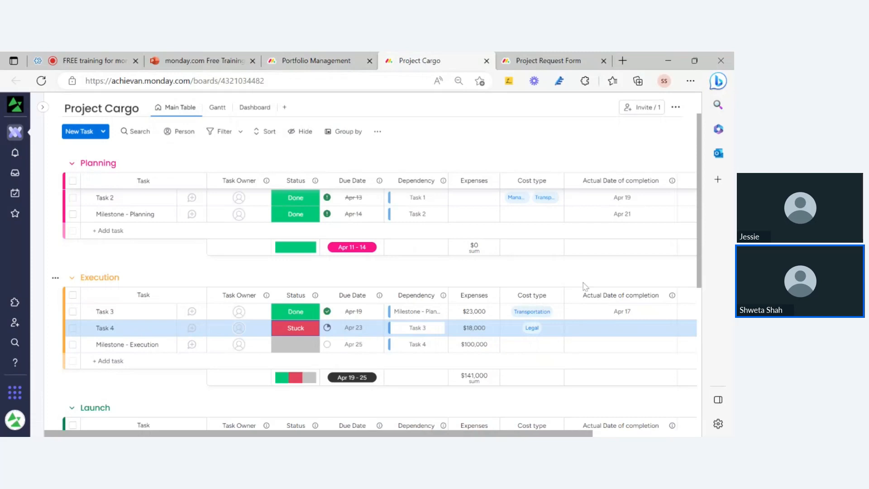
scroll(362, 304, "up", 2)
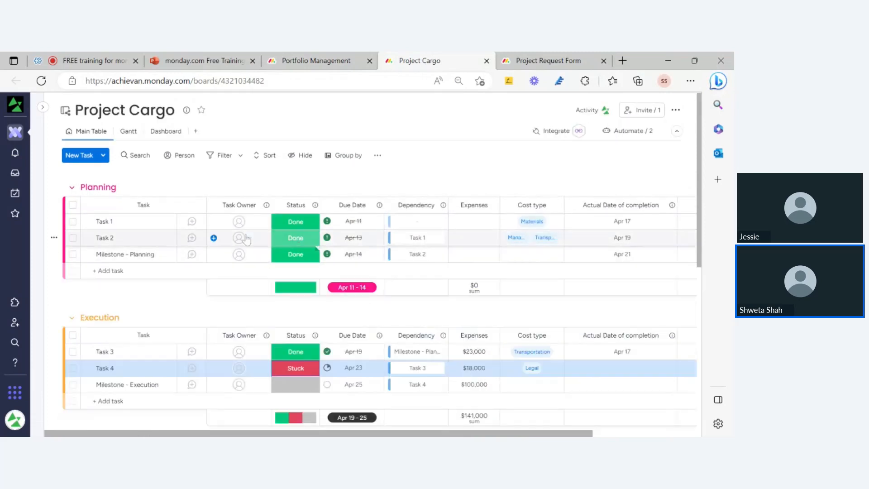
scroll(246, 239, "down", 2)
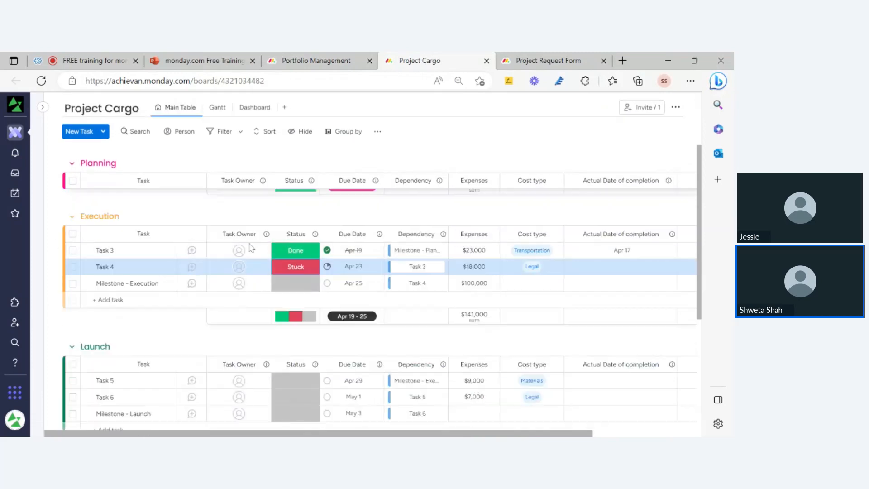
left_click(72, 268)
left_click(72, 234)
scroll(95, 269, "down", 3)
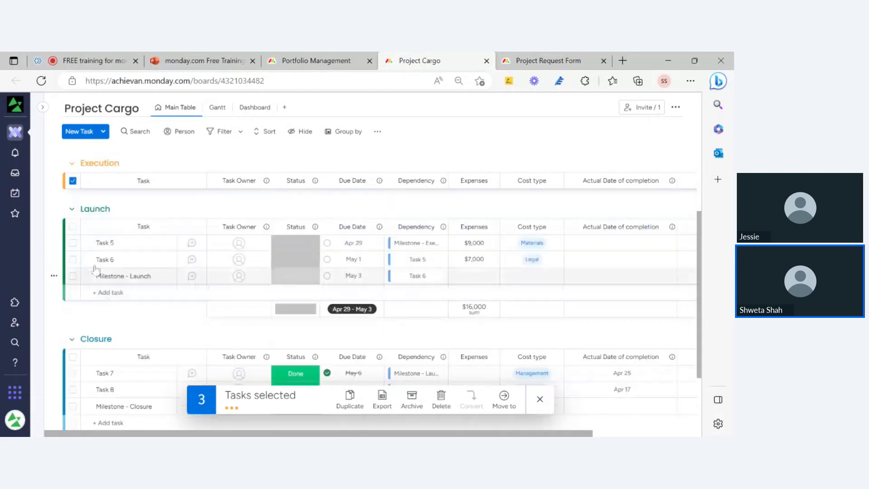
left_click(72, 227)
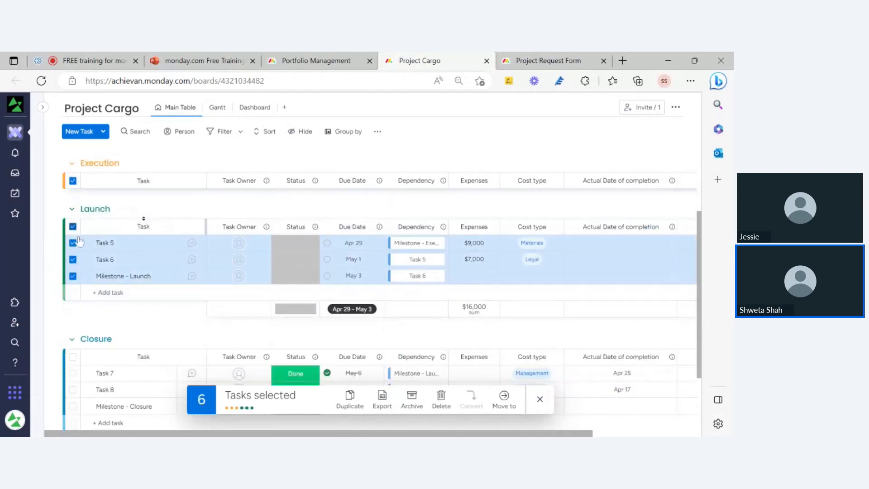
scroll(80, 241, "down", 3)
left_click(72, 252)
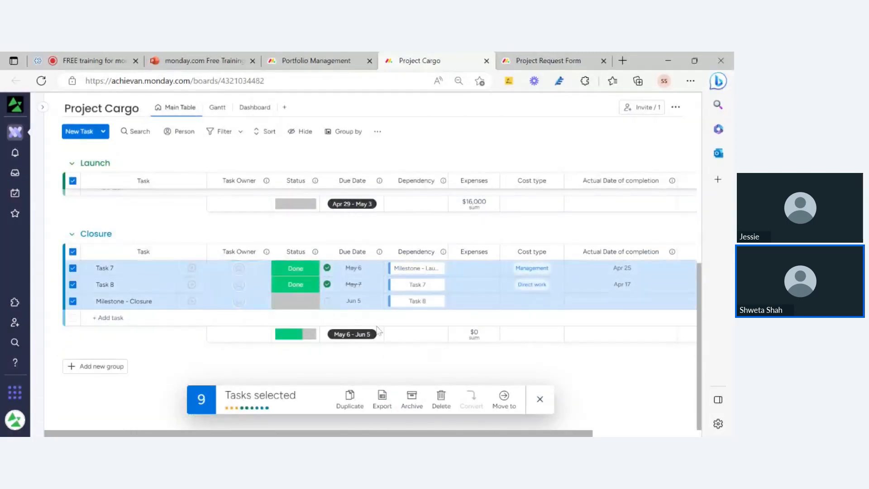
left_click(305, 307)
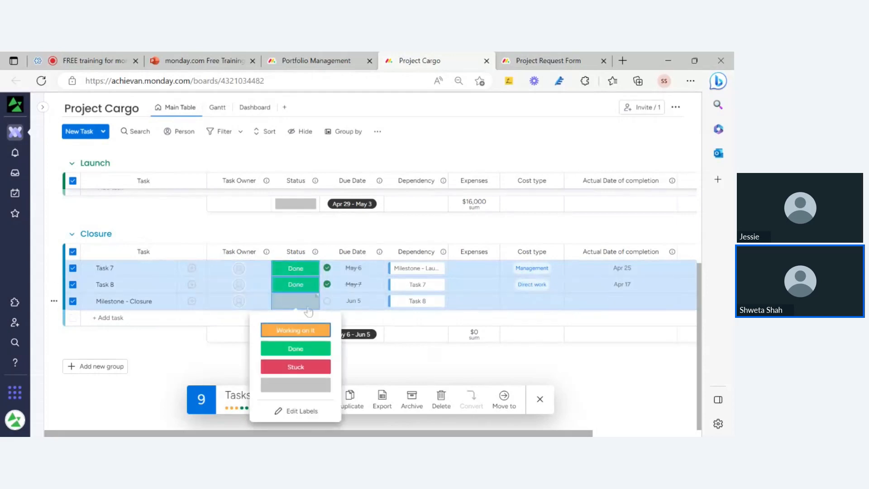
left_click(319, 352)
scroll(321, 291, "up", 7)
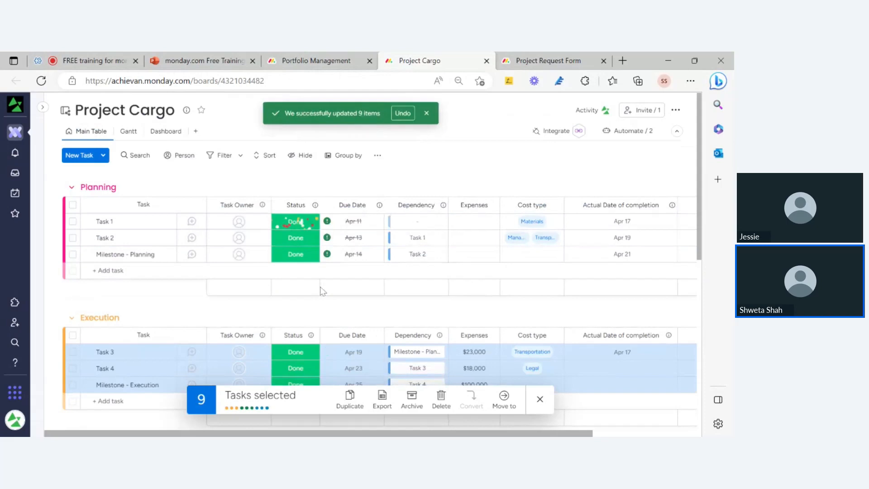
scroll(330, 335, "down", 3)
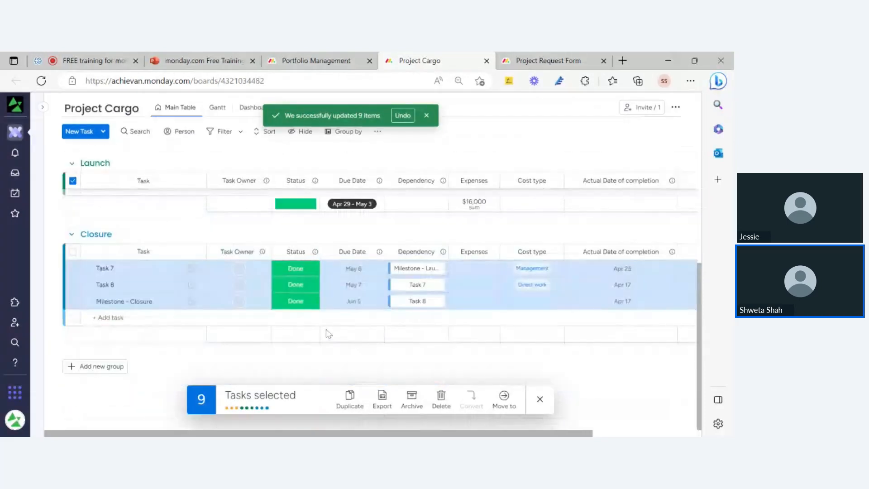
left_click(540, 398)
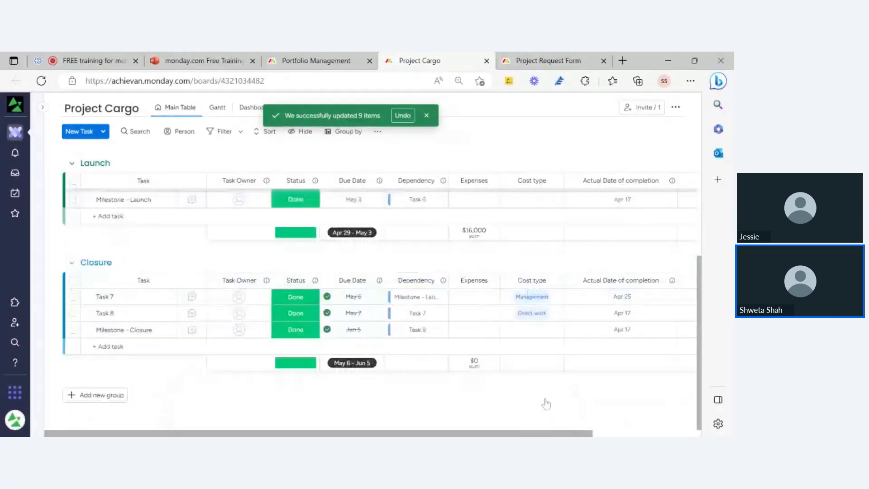
scroll(183, 132, "up", 5)
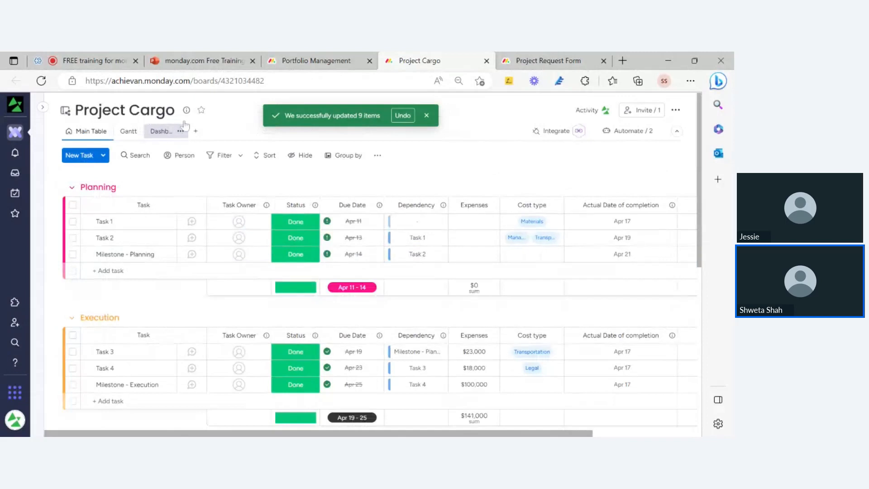
Check Project Cargo's health, completion percentage and status in the portfolio's Closed projects group, and review the remaining current projects
left_click(290, 61)
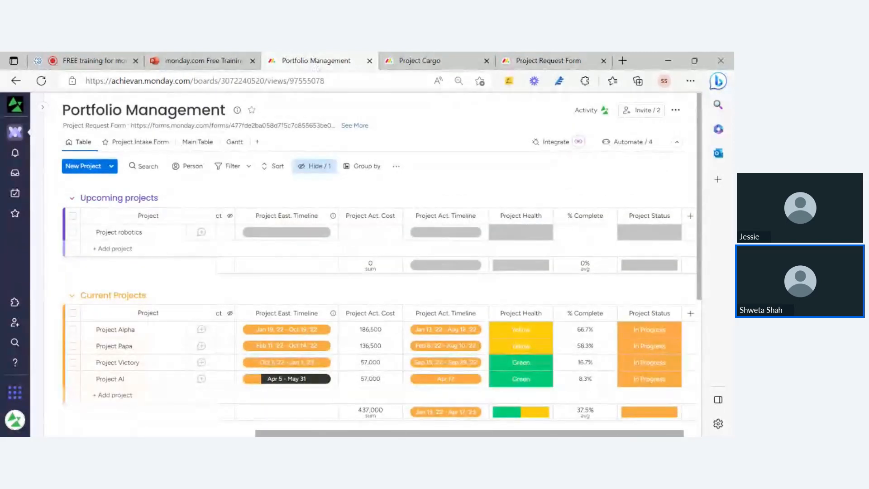
scroll(443, 314, "down", 3)
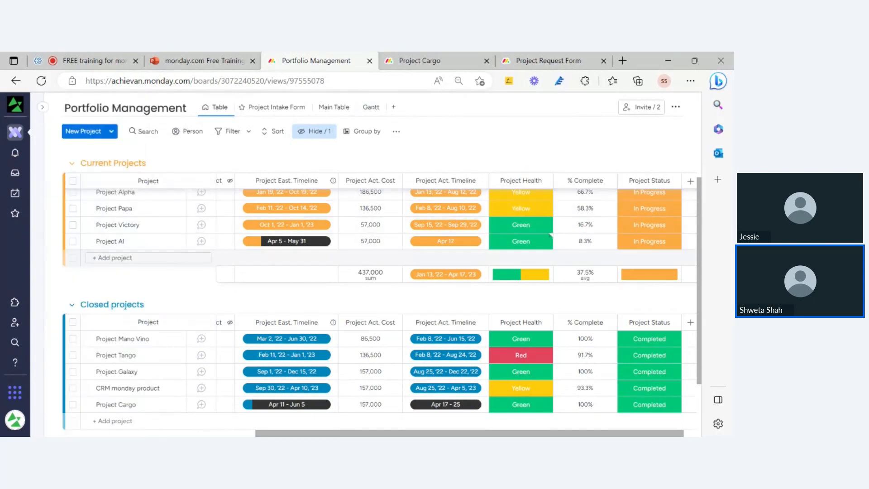
mouse_move(517, 276)
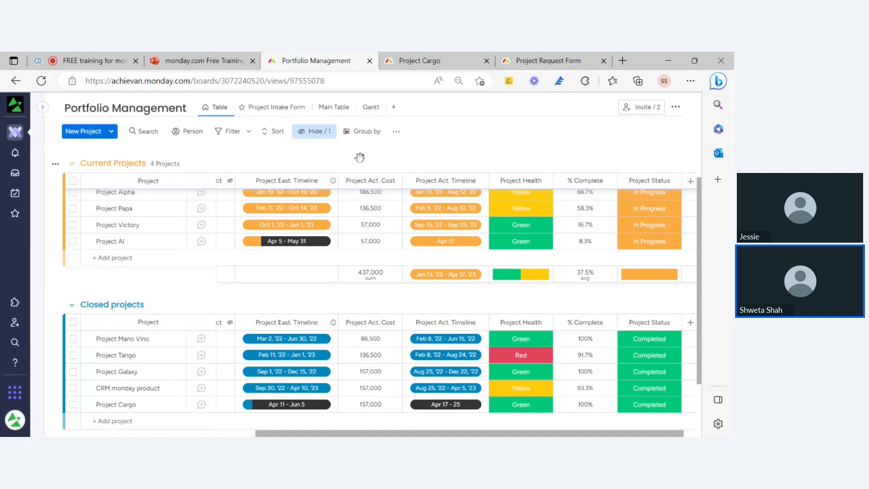
scroll(360, 157, "up", 3)
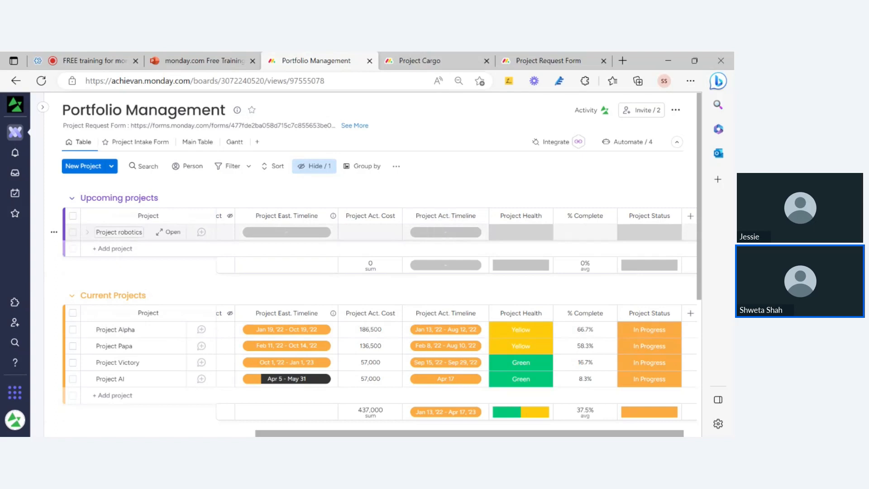
scroll(149, 329, "down", 2)
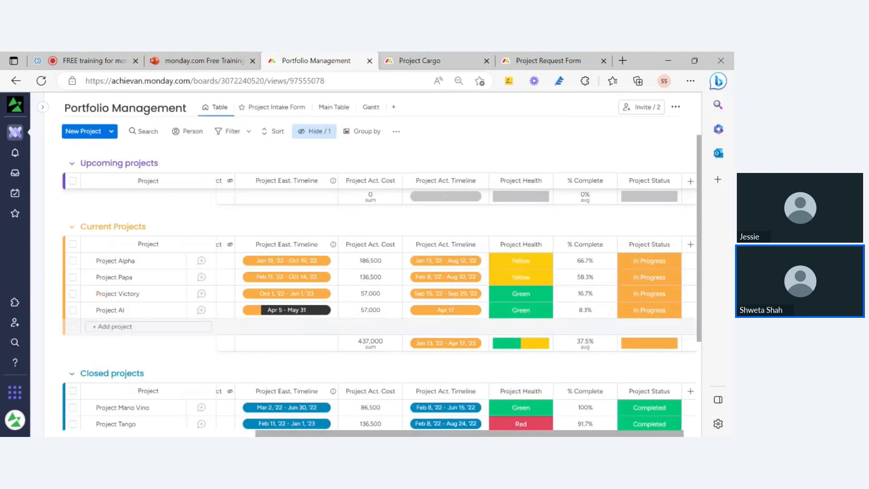
Open the Portfolio Dashboard from the workspace's board list in a new tab
scroll(146, 312, "down", 3)
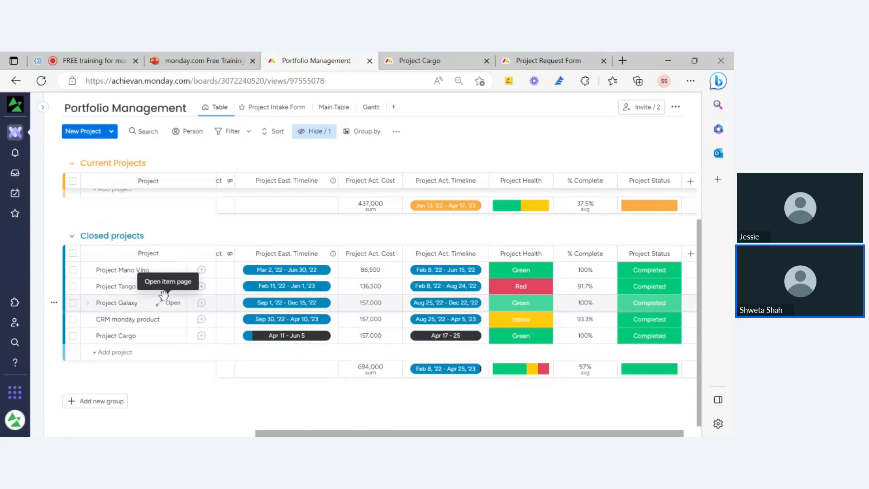
scroll(168, 301, "up", 5)
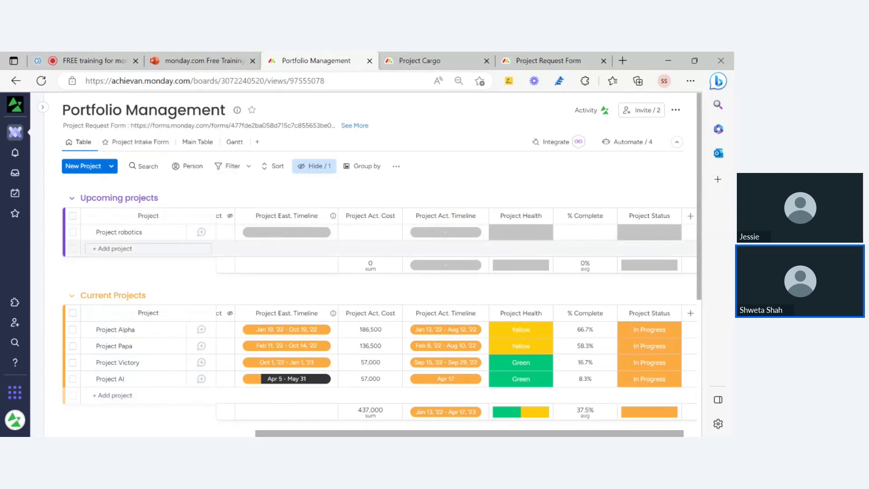
left_click(51, 107)
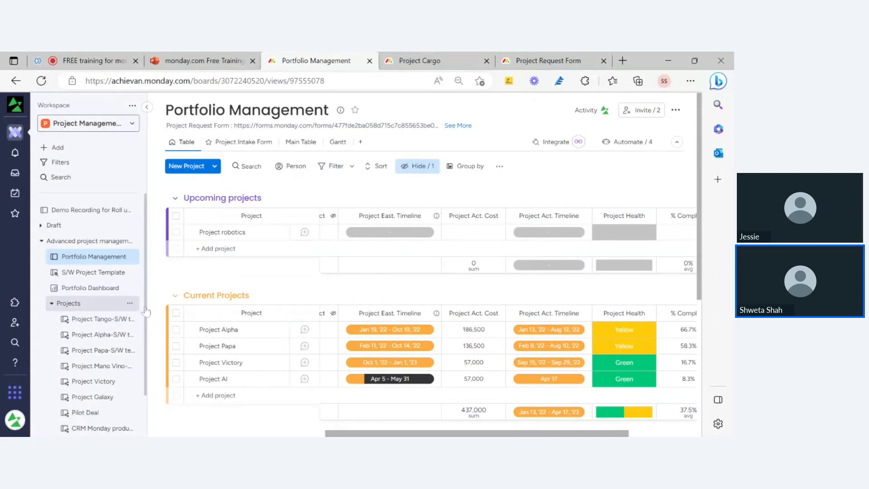
left_click(129, 288)
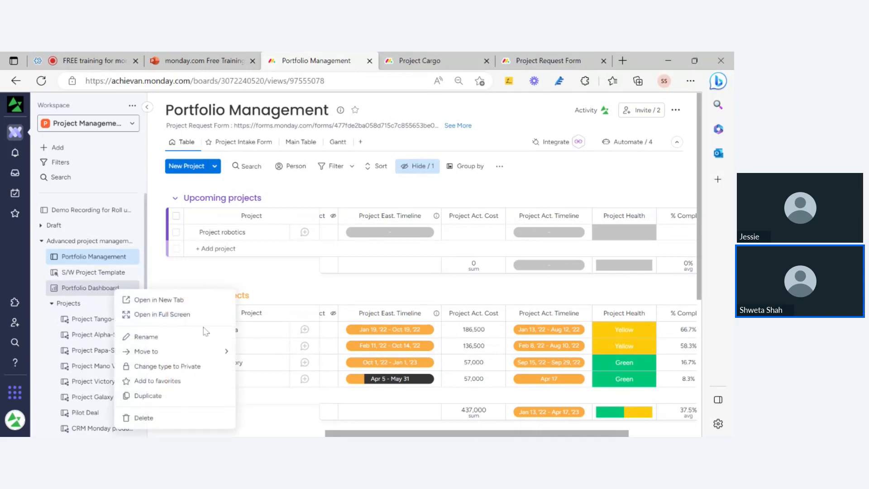
left_click(195, 302)
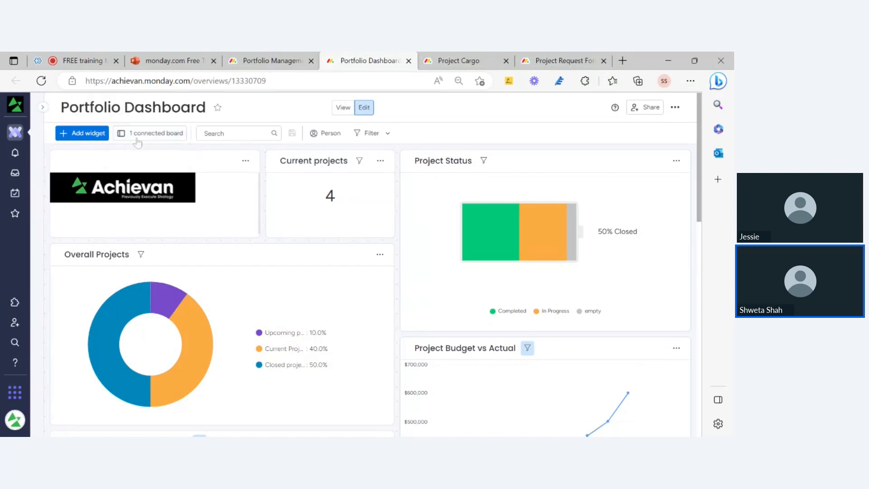
Check which boards are connected to the Portfolio Dashboard, leaving the selection as it is
left_click(45, 108)
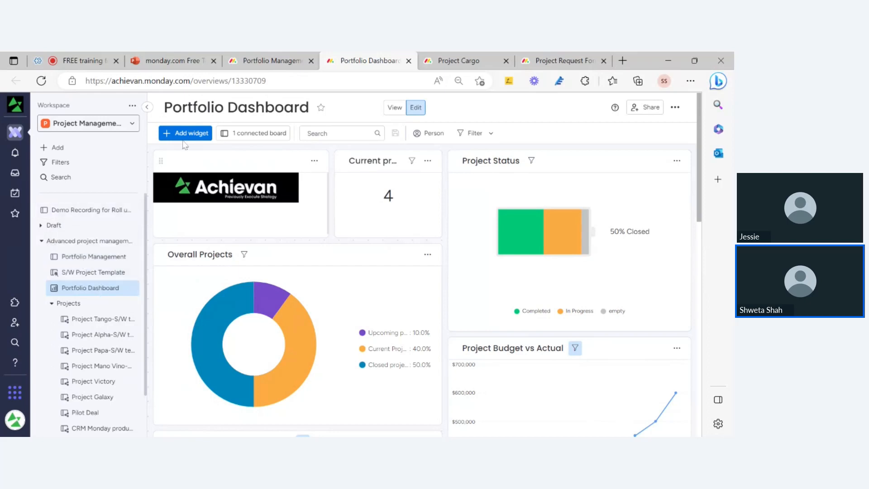
left_click(256, 136)
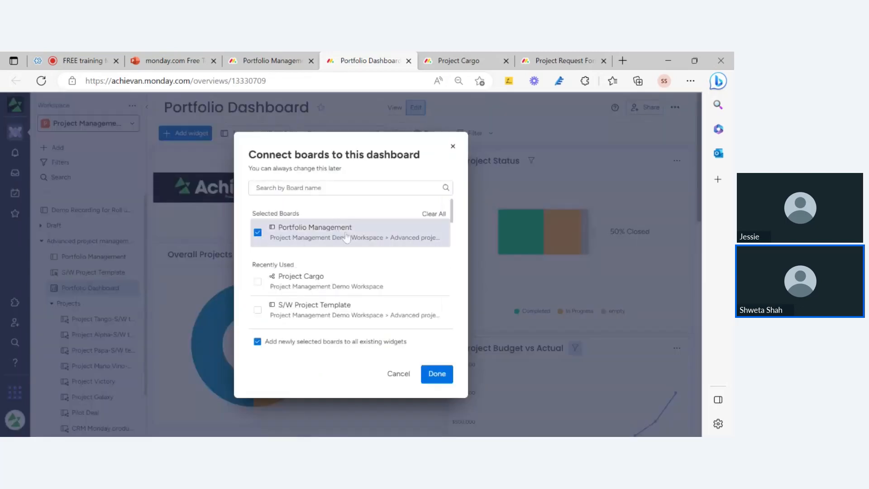
left_click(452, 146)
left_click(148, 108)
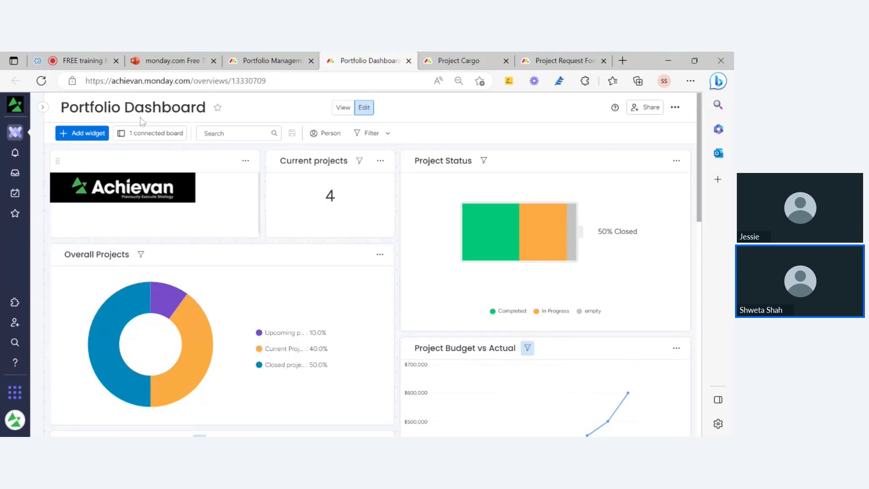
left_click(153, 133)
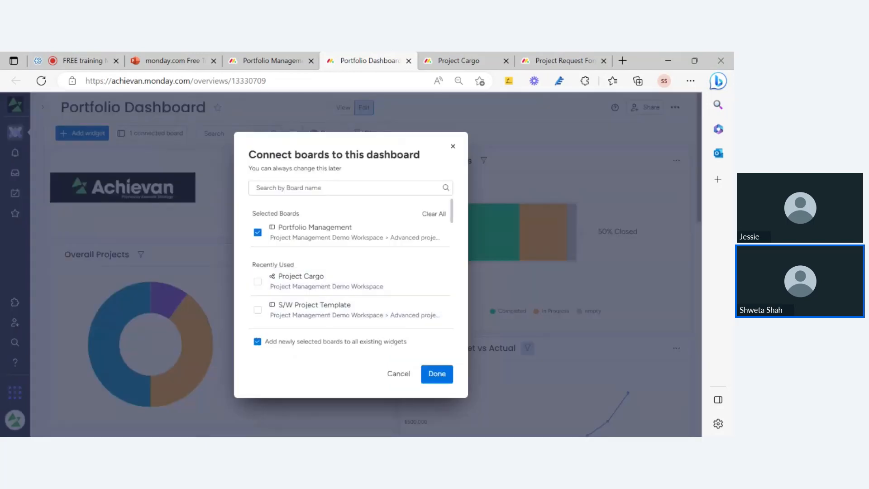
left_click(451, 148)
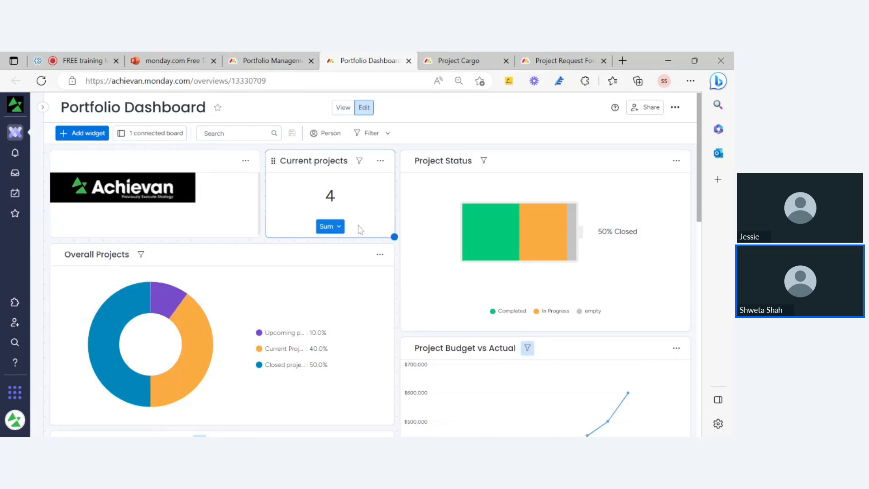
Look over the dashboard's widgets and examine the Project Status battery and the Overall Projects chart
scroll(576, 294, "down", 1)
scroll(576, 293, "down", 5)
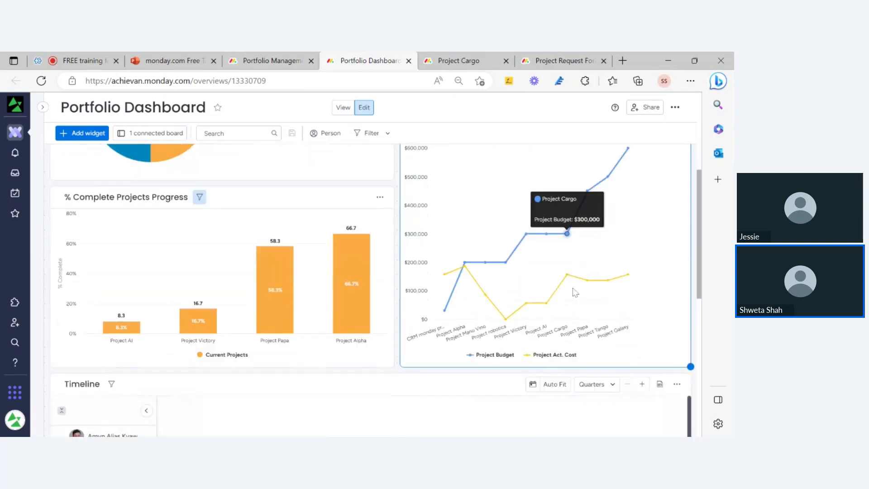
scroll(575, 293, "down", 1)
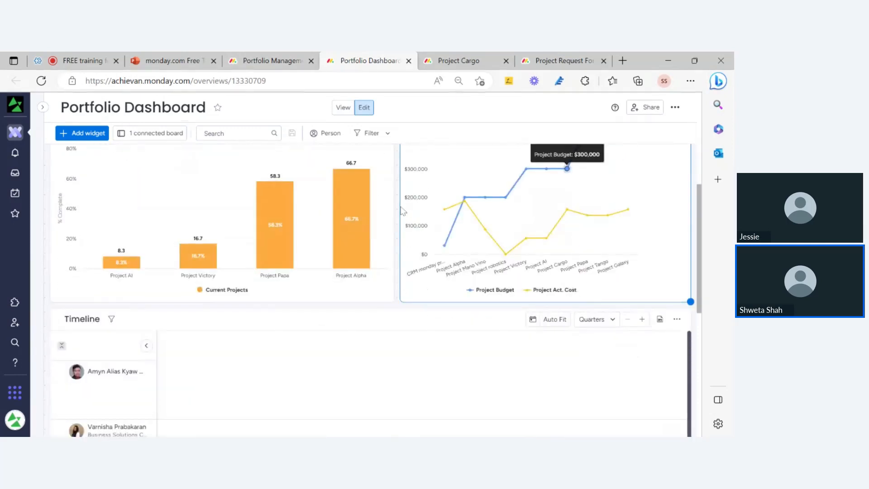
scroll(498, 226, "up", 7)
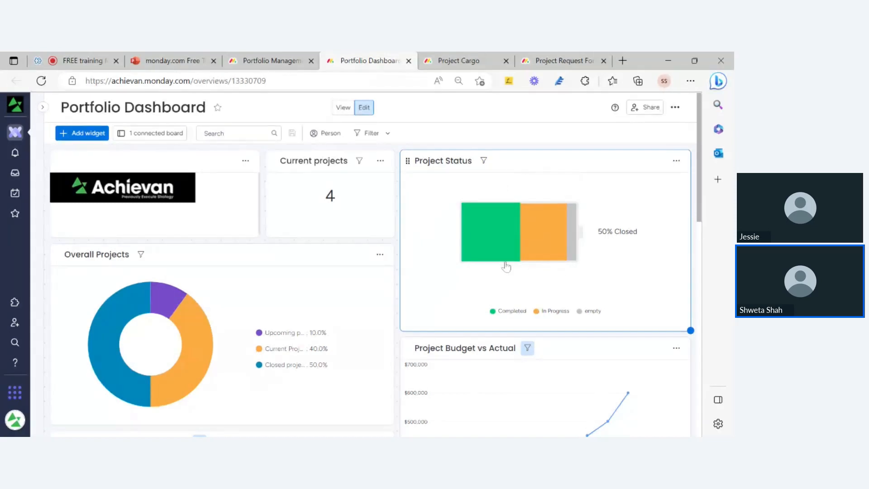
mouse_move(492, 256)
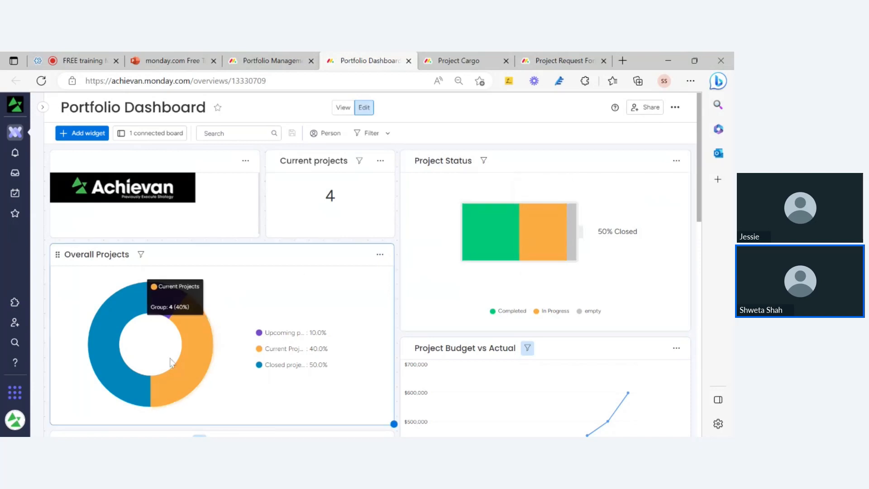
scroll(188, 260, "down", 1)
scroll(188, 261, "up", 1)
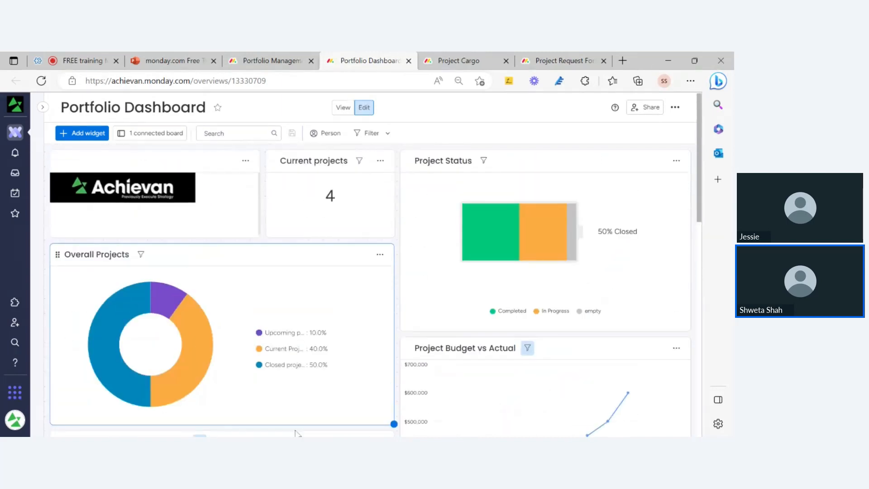
Examine the % Complete Projects Progress chart and check which group filter it uses
scroll(322, 384, "down", 3)
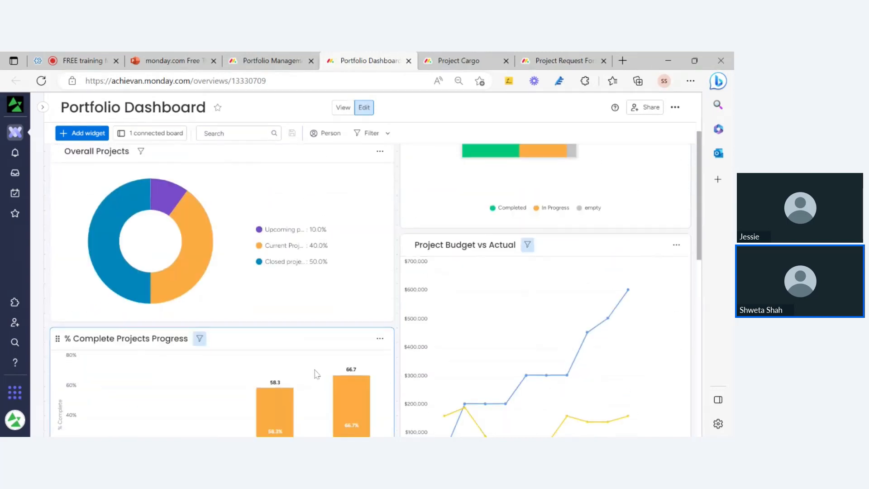
scroll(286, 299, "down", 1)
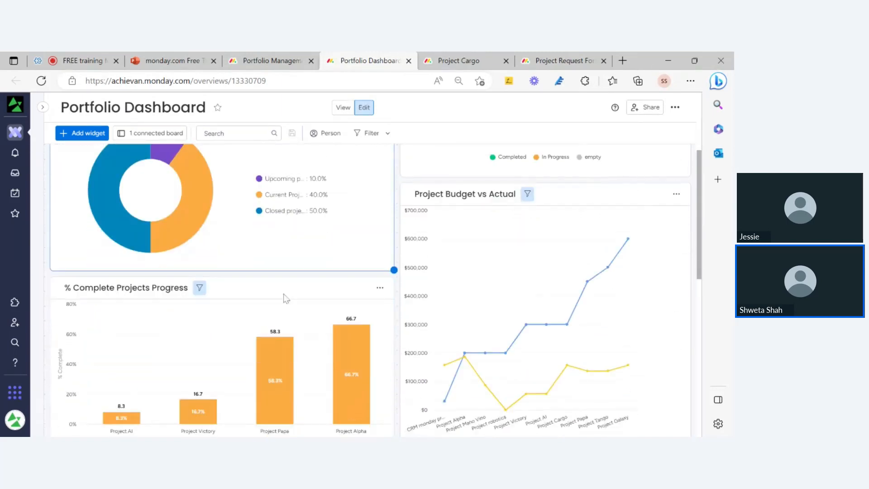
scroll(283, 294, "down", 2)
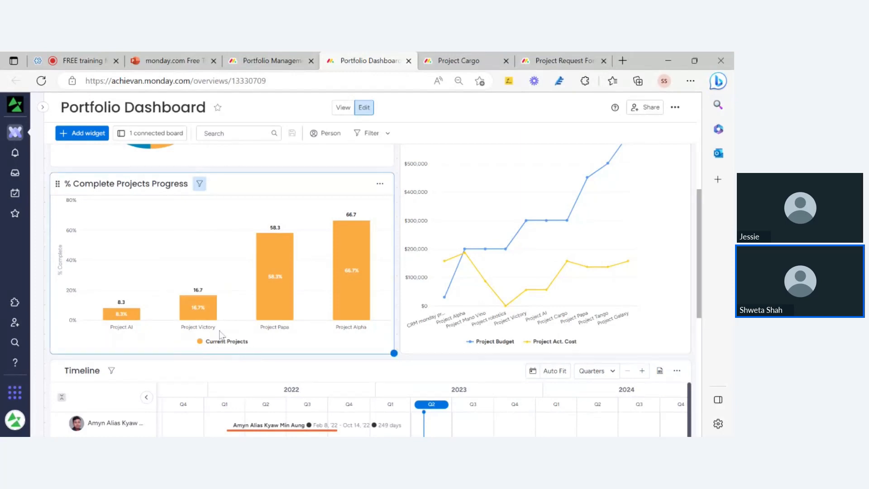
mouse_move(136, 319)
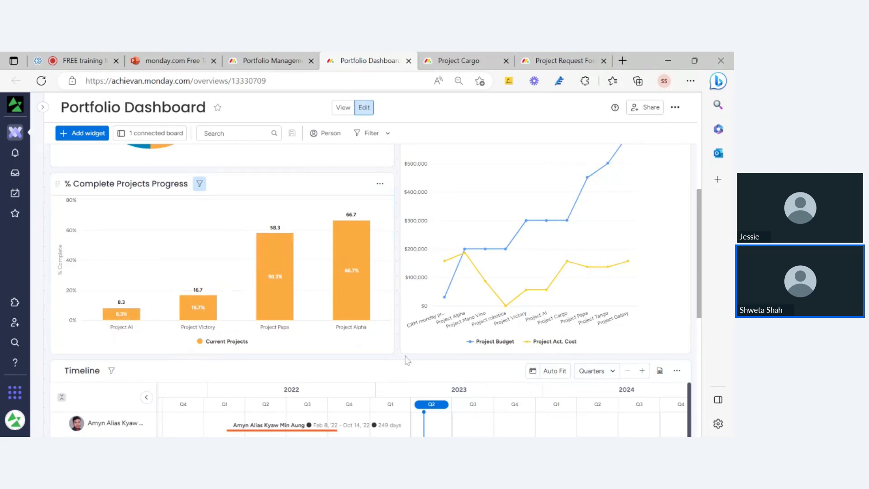
left_click(197, 184)
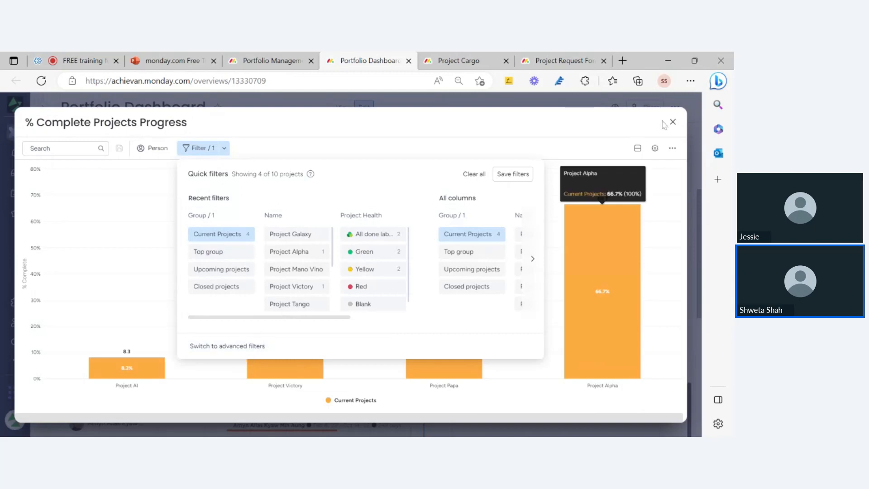
left_click(672, 122)
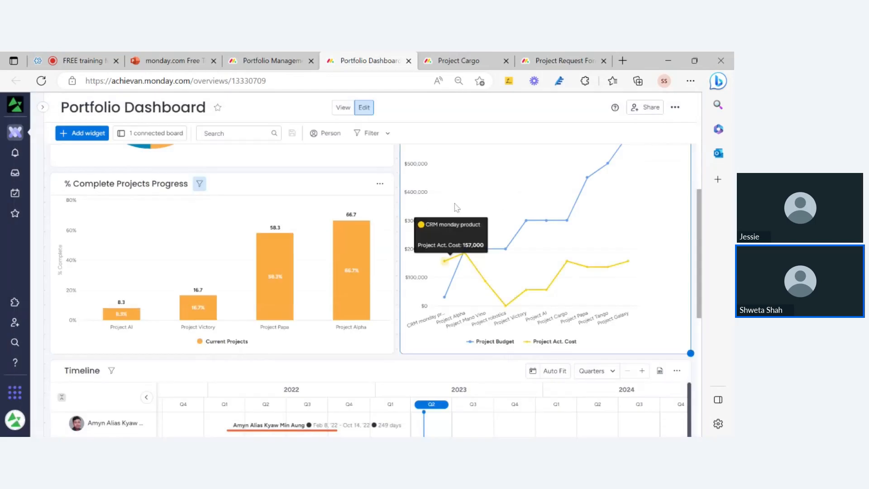
Compare each project's budget with its actual cost in the Project Budget vs Actual chart
scroll(457, 208, "up", 3)
scroll(458, 257, "down", 2)
scroll(452, 255, "up", 3)
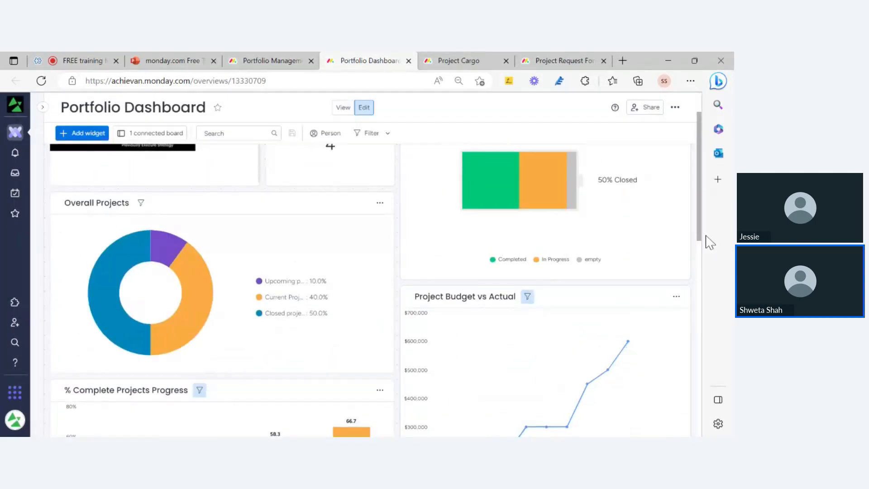
scroll(532, 308, "down", 2)
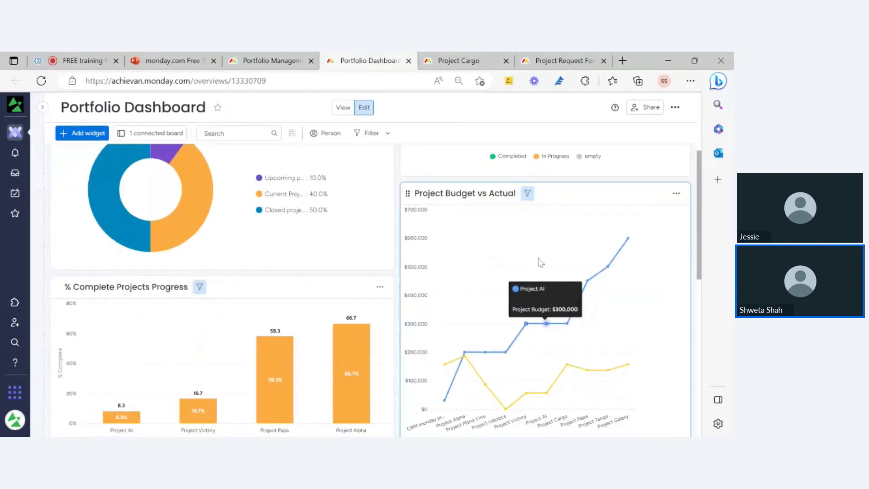
scroll(541, 262, "down", 1)
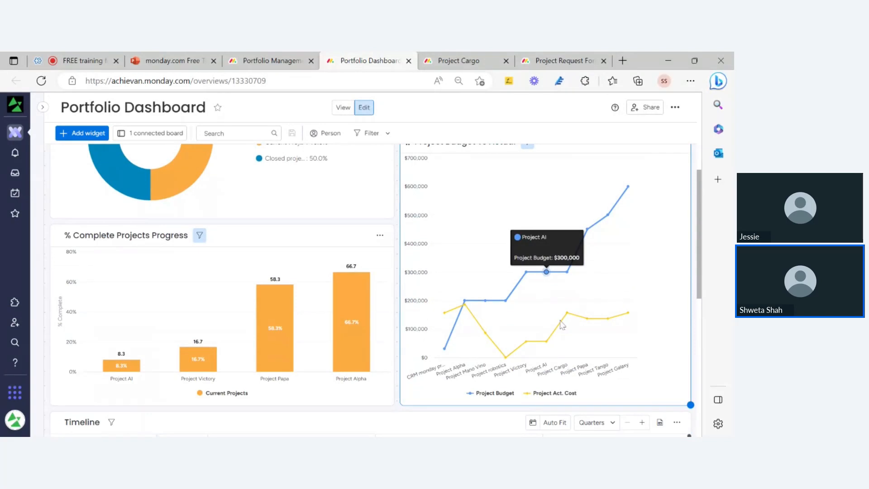
scroll(543, 276, "up", 2)
scroll(566, 328, "down", 2)
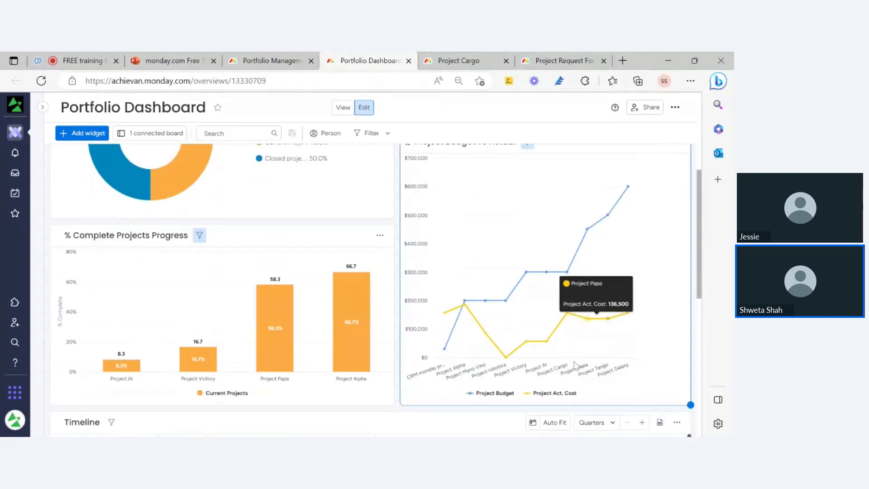
scroll(527, 332, "up", 2)
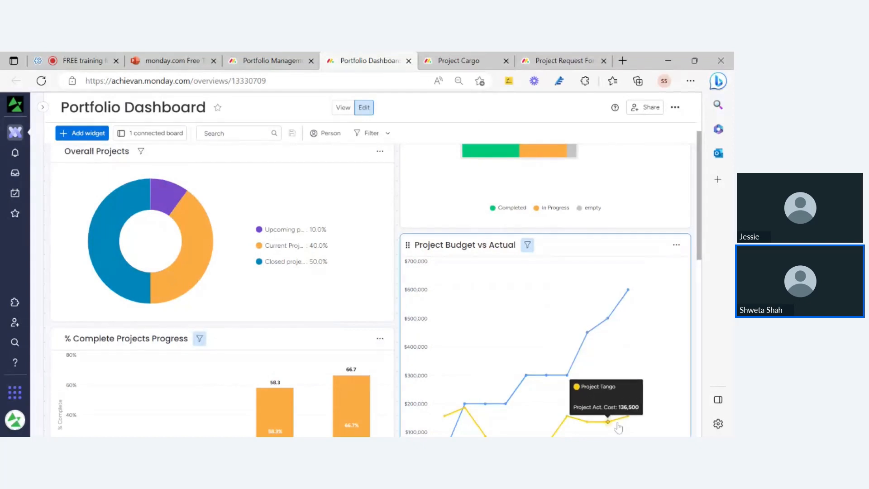
scroll(602, 405, "down", 3)
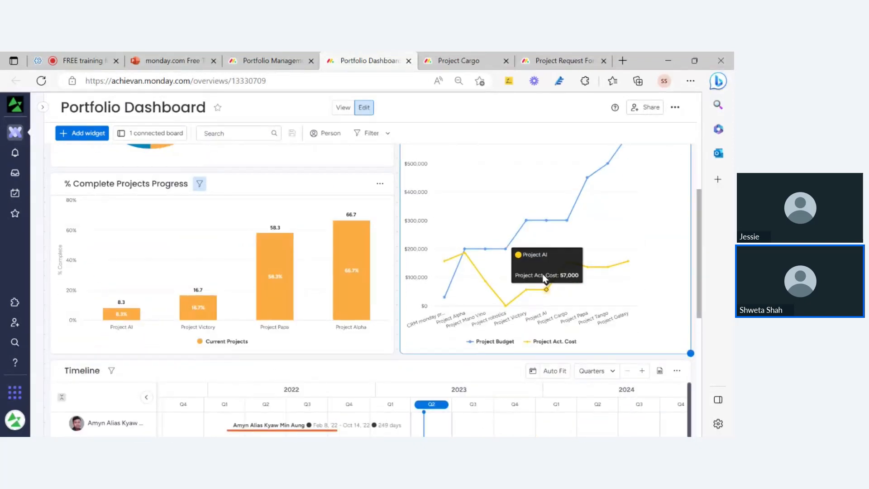
Review the Timeline widget's actual and estimated project timelines for each team member
scroll(541, 301, "down", 2)
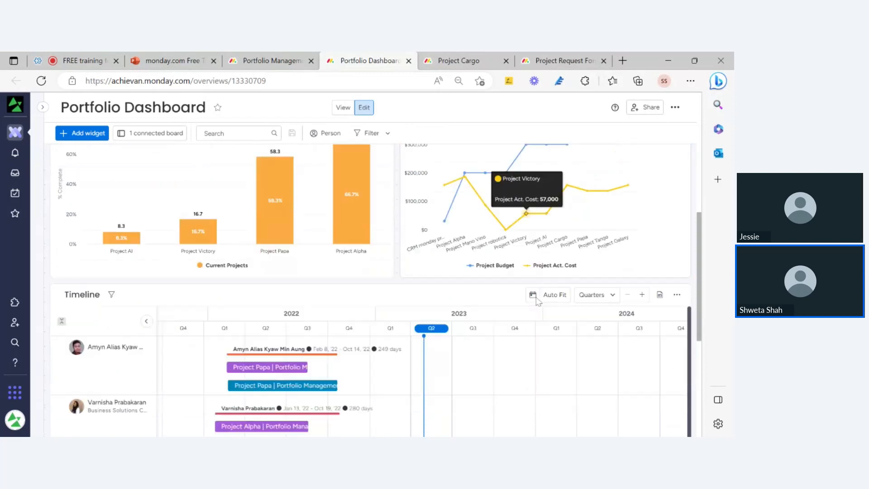
scroll(533, 295, "down", 1)
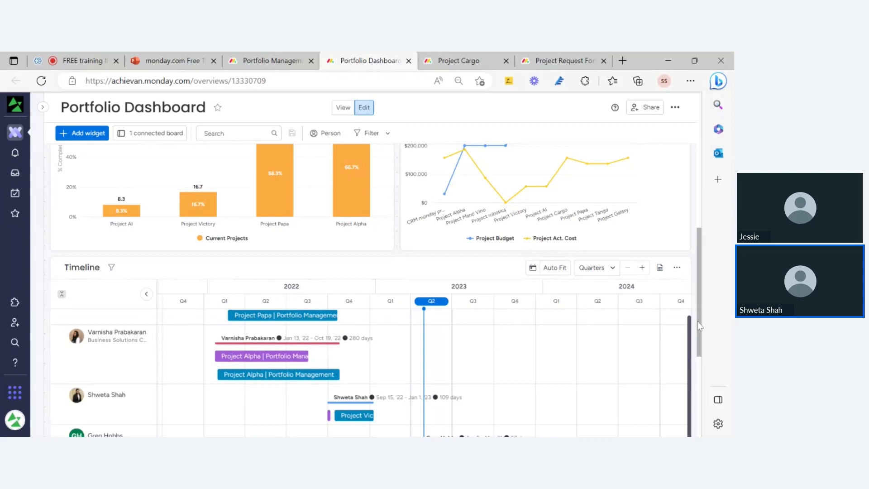
left_click_drag(700, 327, 718, 365)
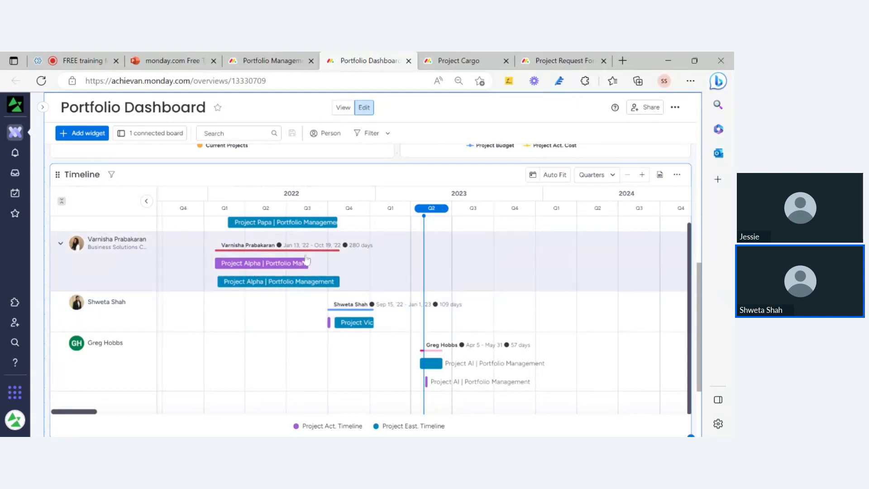
scroll(304, 258, "up", 2)
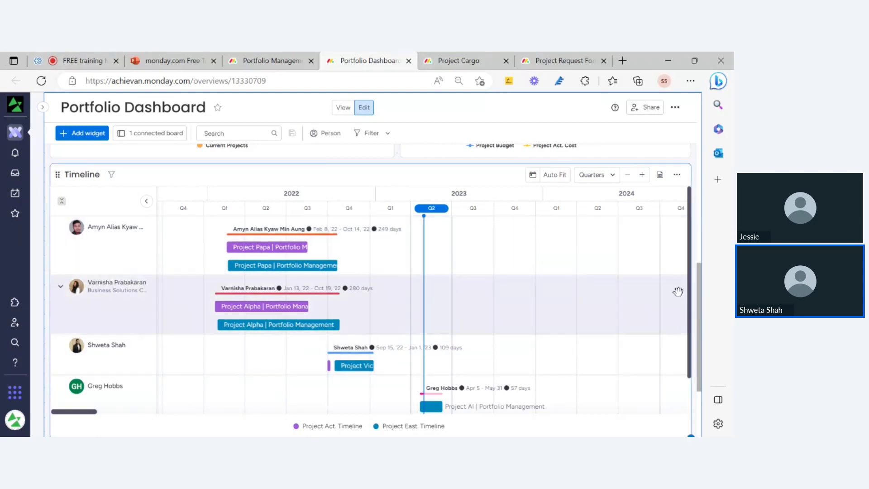
scroll(702, 300, "down", 3)
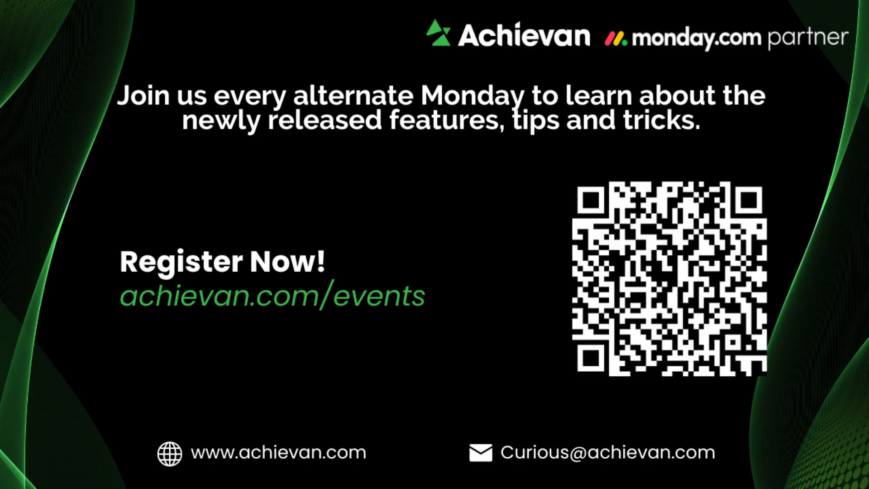